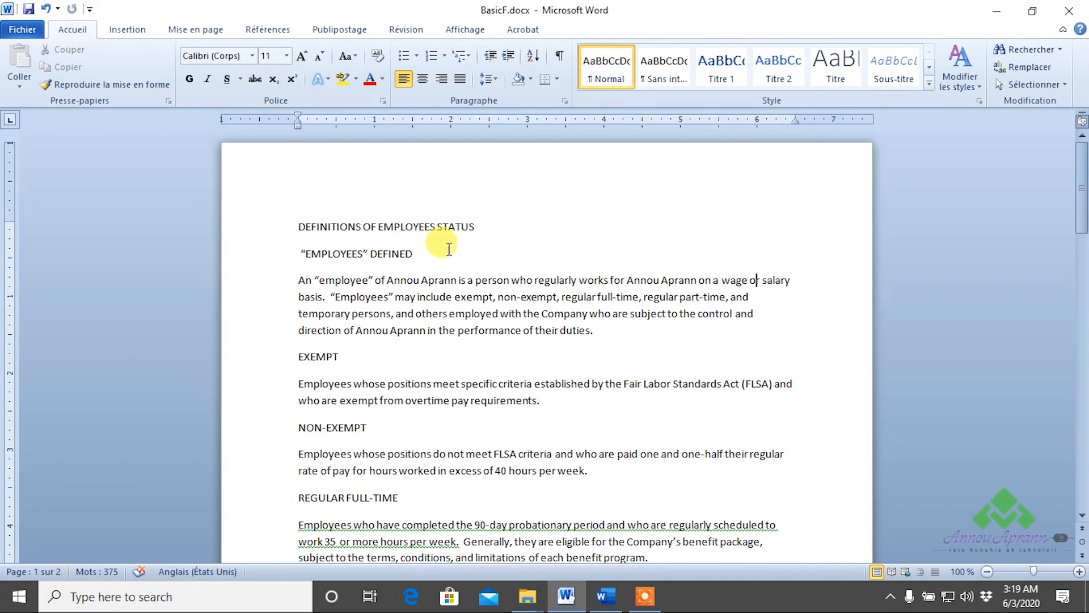
Make the "EMPLOYEES" DEFINED and EXEMPT headings bold, one at a time.
left_click(263, 264)
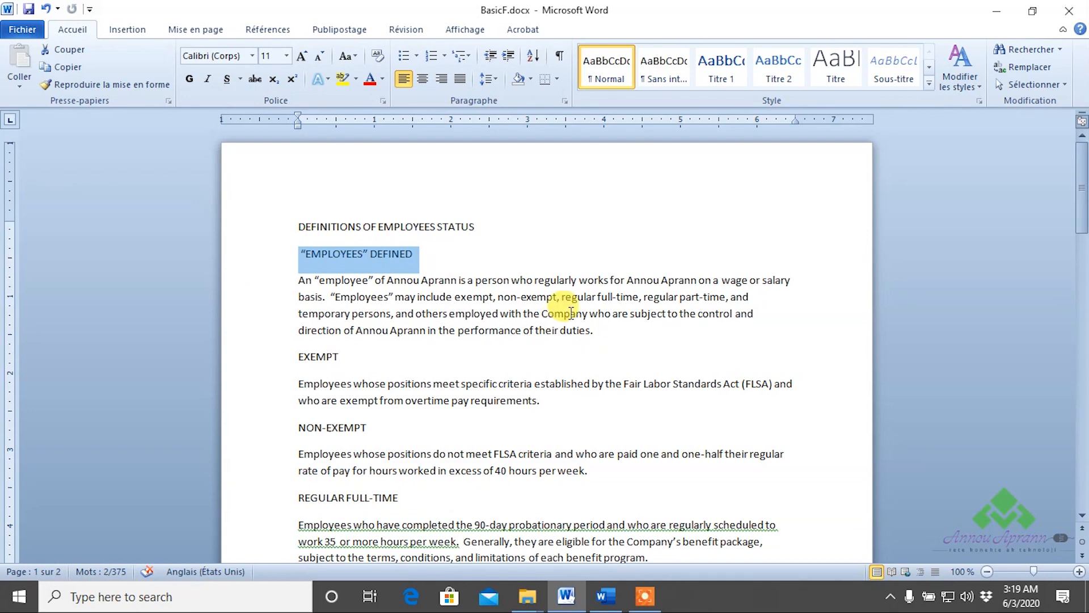
left_click(191, 78)
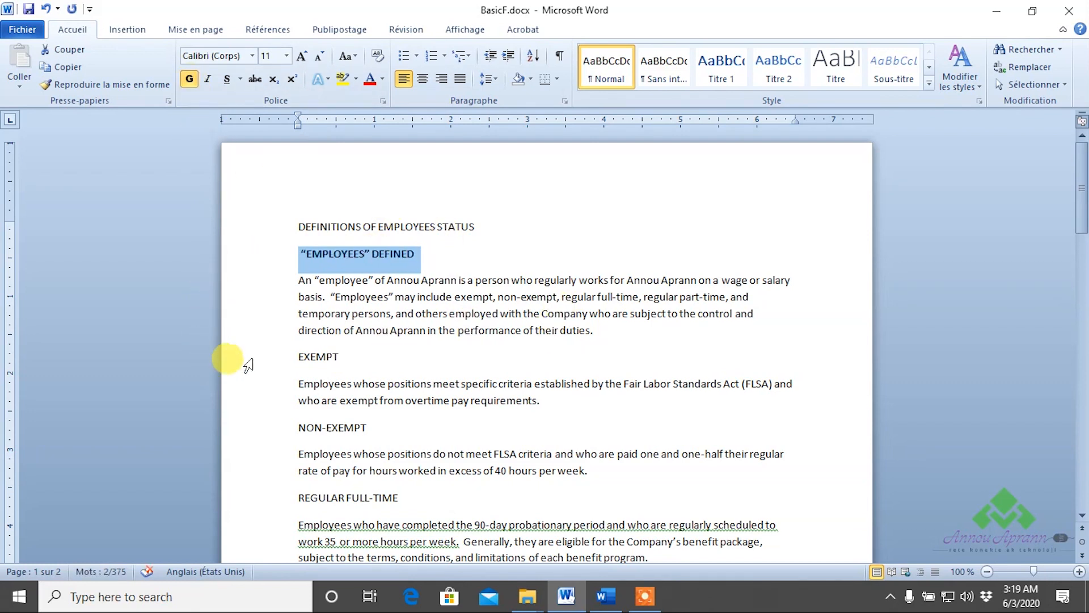
left_click(264, 363)
left_click(189, 78)
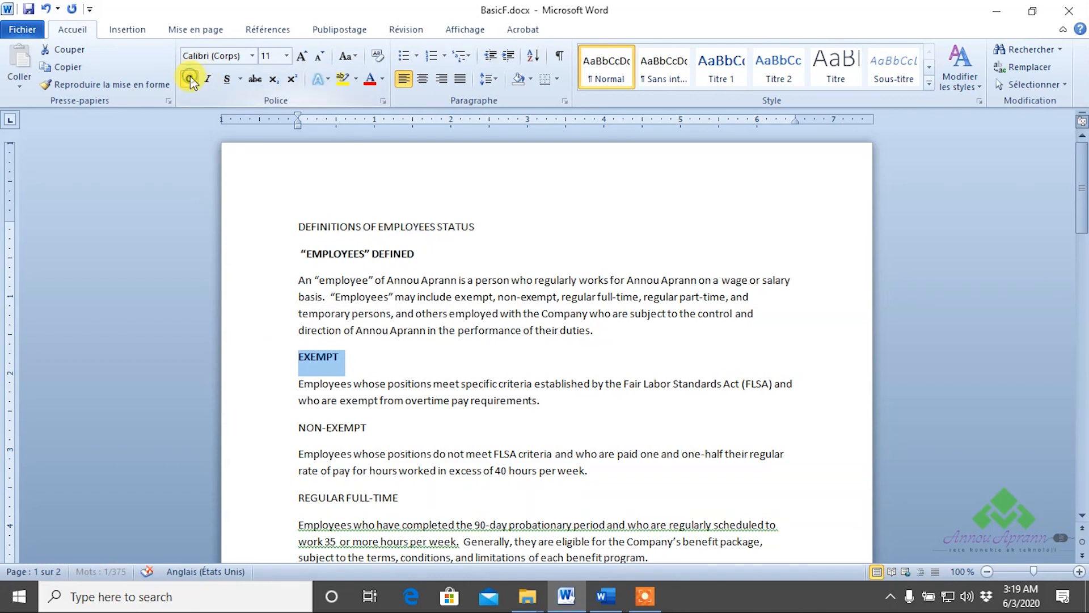
Bold the NON-EXEMPT, REGULAR FULL-TIME, REGULAR PART-TIME, TEMPORARY and PROBATIONARY PERIOD headings together.
scroll(434, 261, "down", 2)
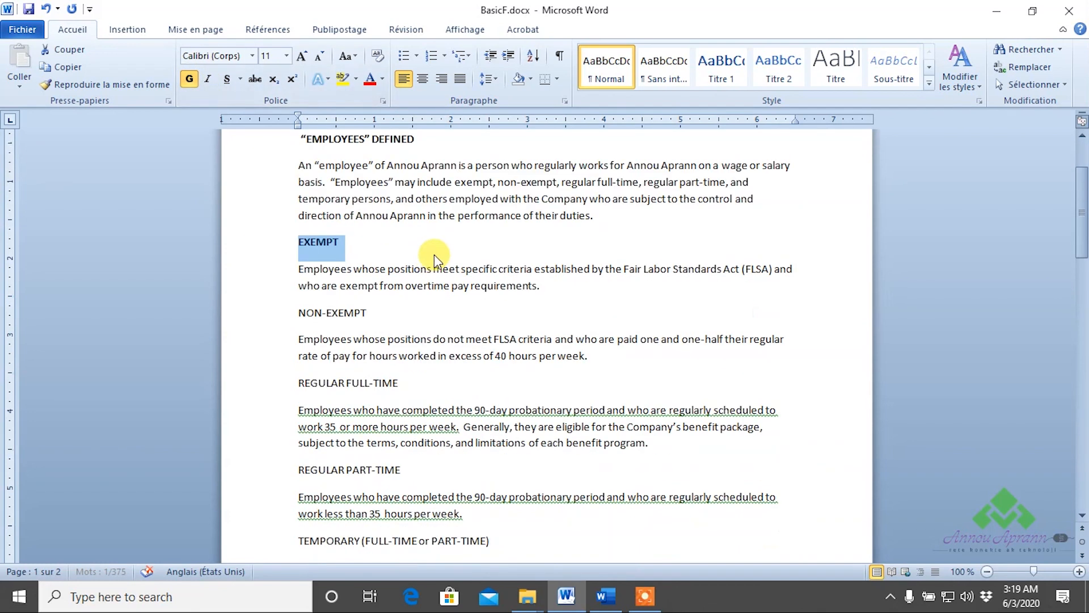
left_click(273, 317)
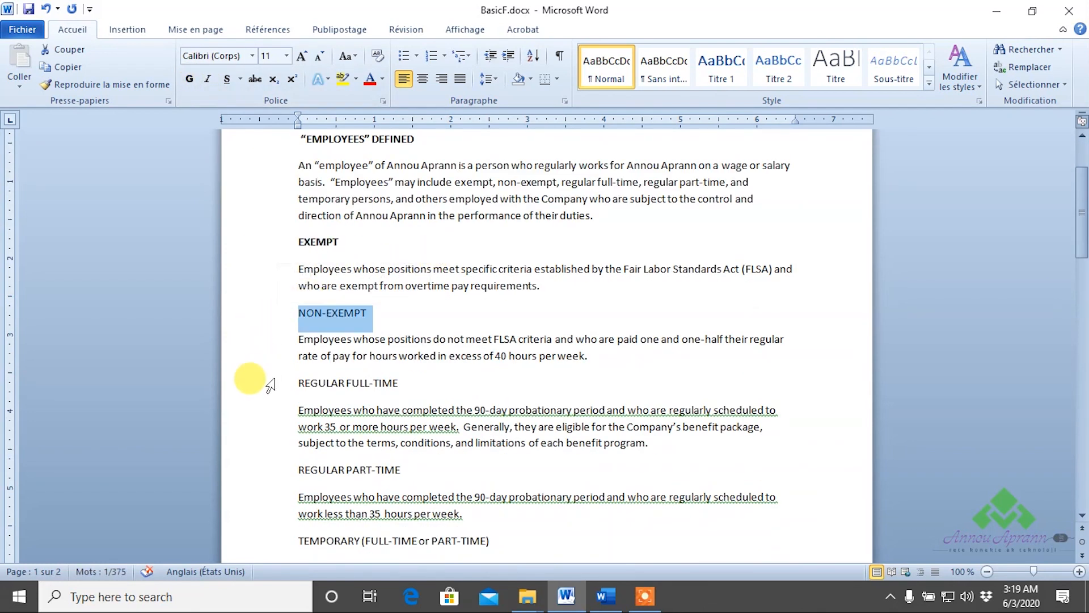
left_click(249, 383, "ctrl")
scroll(300, 374, "down", 3)
left_click(252, 283, "ctrl")
scroll(261, 289, "down", 2)
left_click(250, 275, "ctrl")
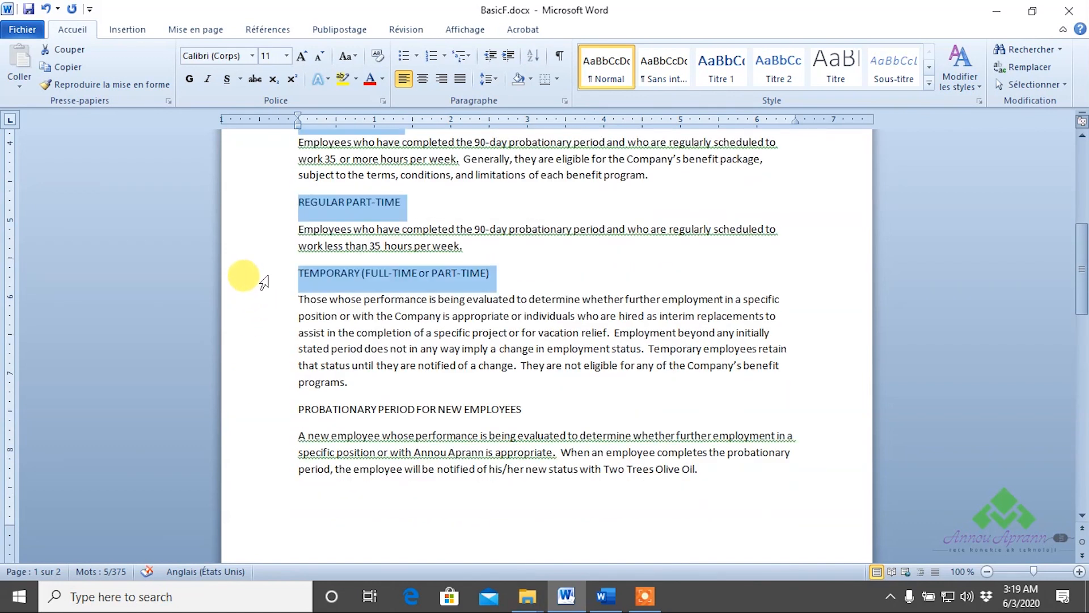
left_click(253, 409, "ctrl")
left_click(187, 79)
scroll(431, 244, "down", 6)
scroll(447, 257, "up", 10)
scroll(448, 257, "down", 3)
scroll(450, 256, "up", 4)
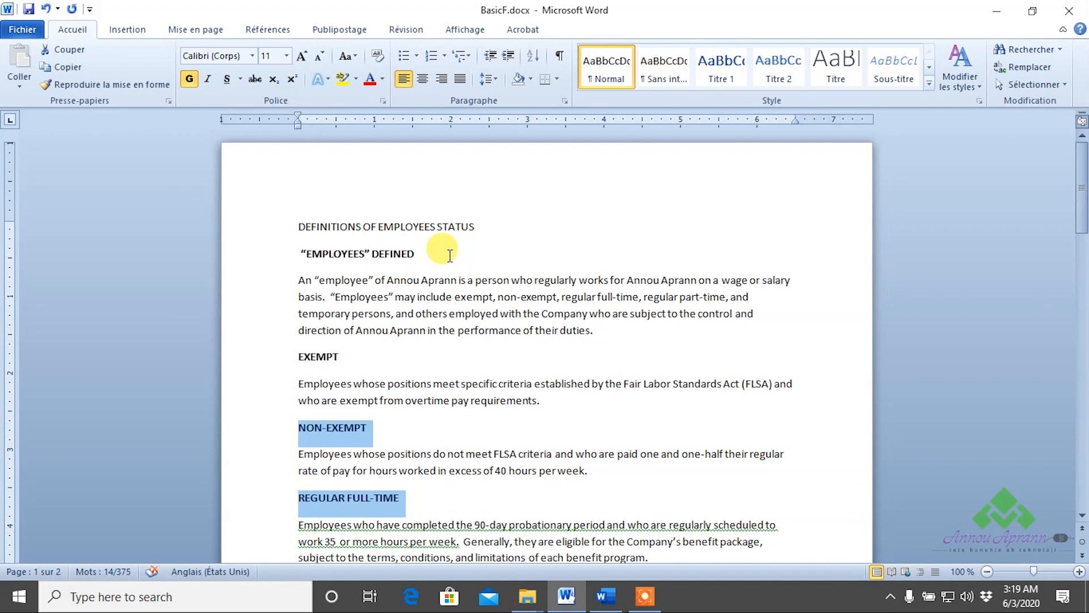
left_click(449, 256)
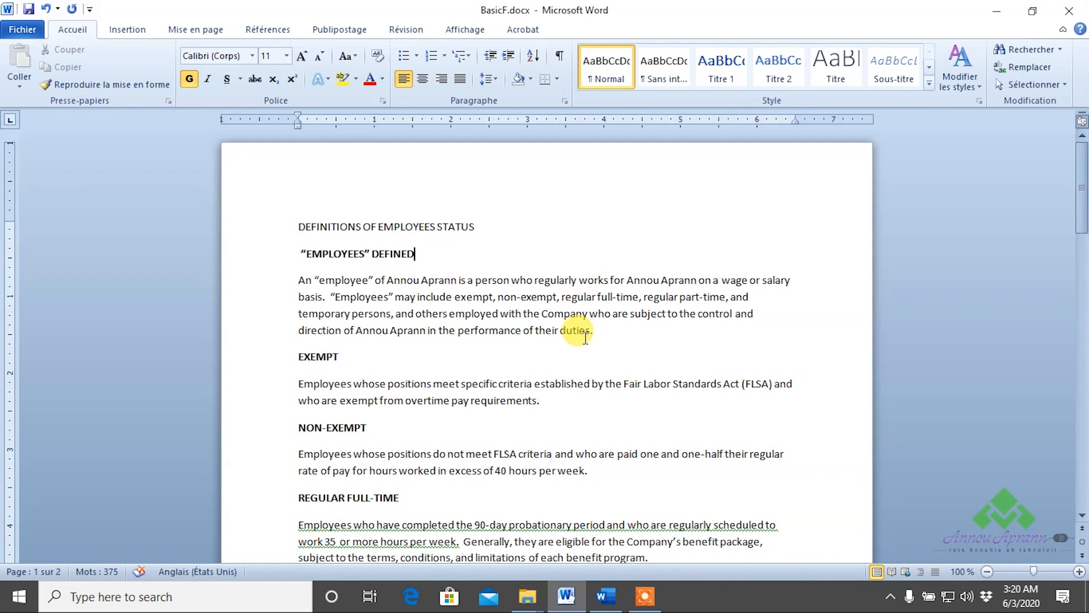
In a new document, type 'Annou Aprann' and 'dkjsdjklekel' in bold 14-pt Comic Sans MS.
key("ctrl+n")
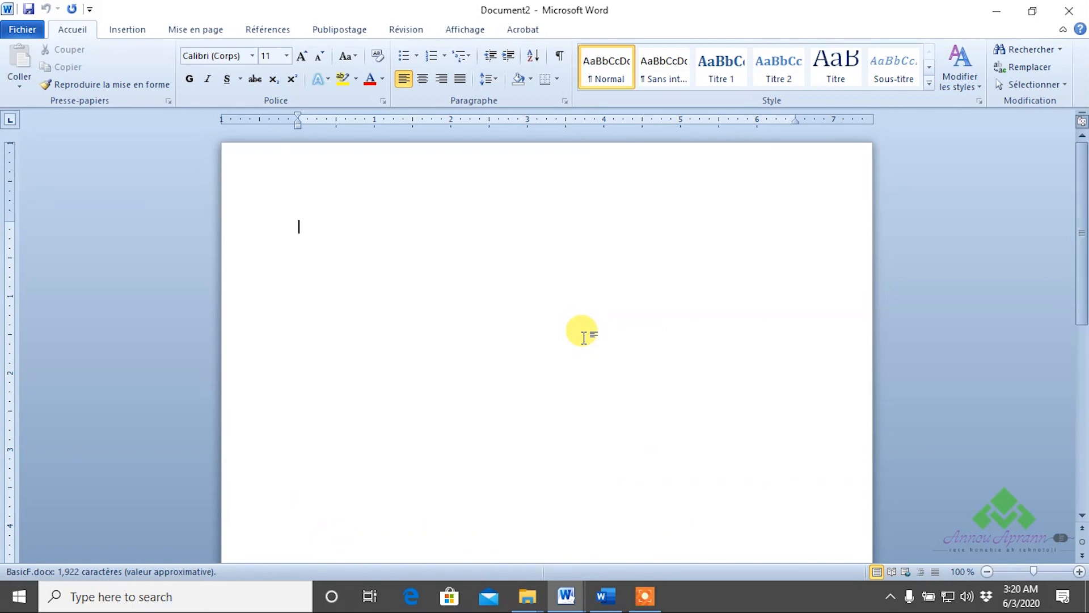
left_click(190, 79)
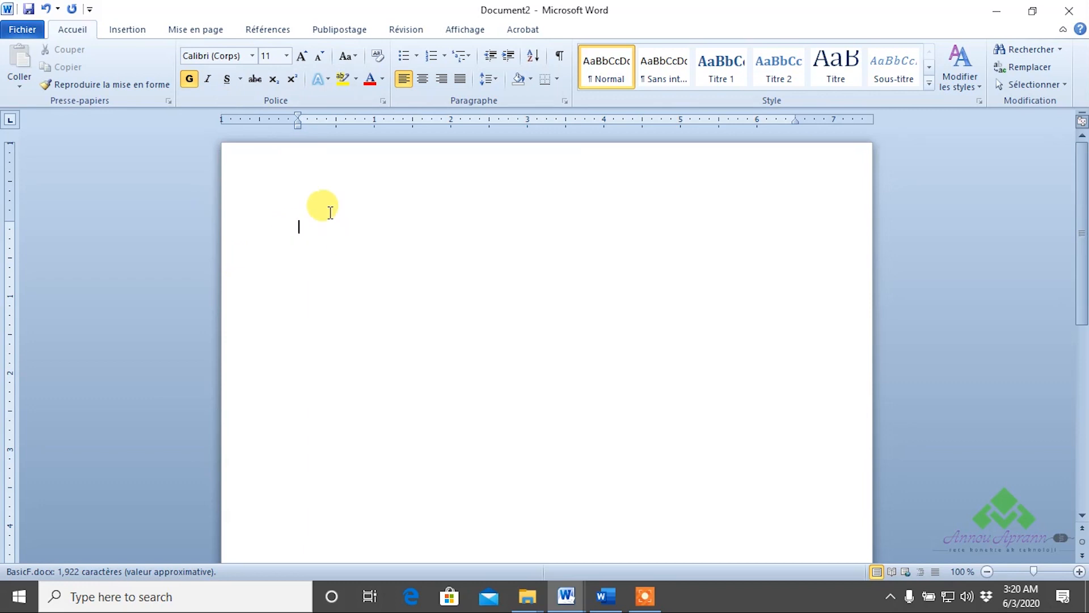
left_click(288, 59)
left_click(265, 149)
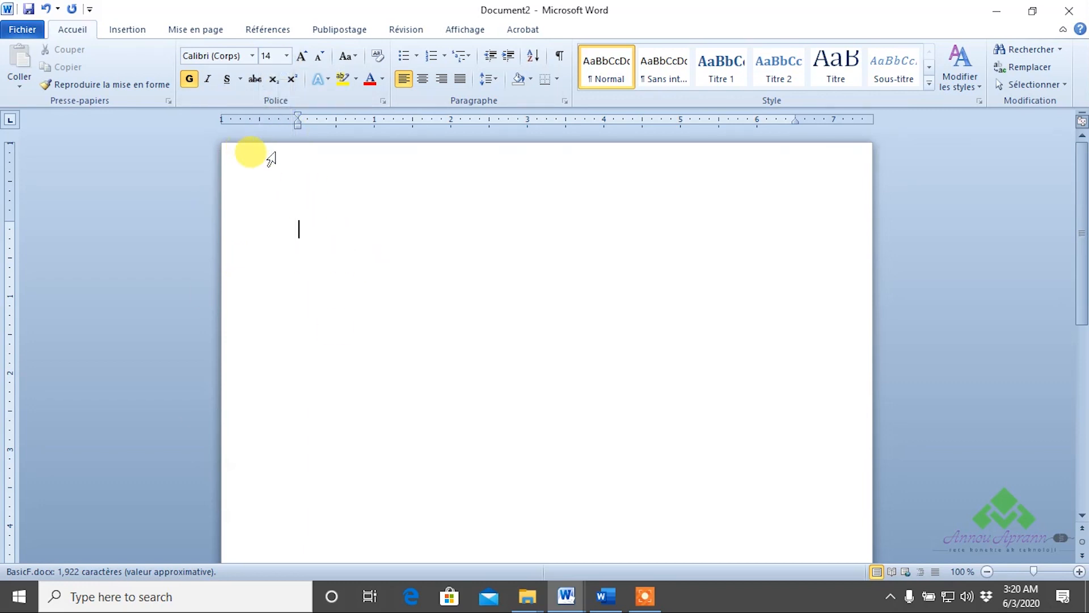
left_click(250, 56)
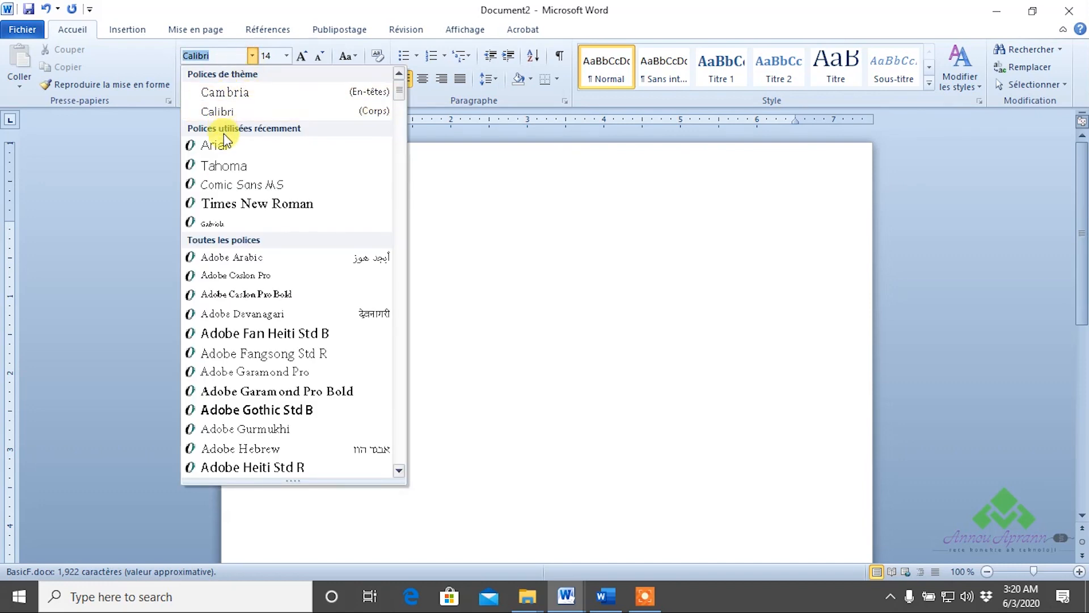
left_click(245, 186)
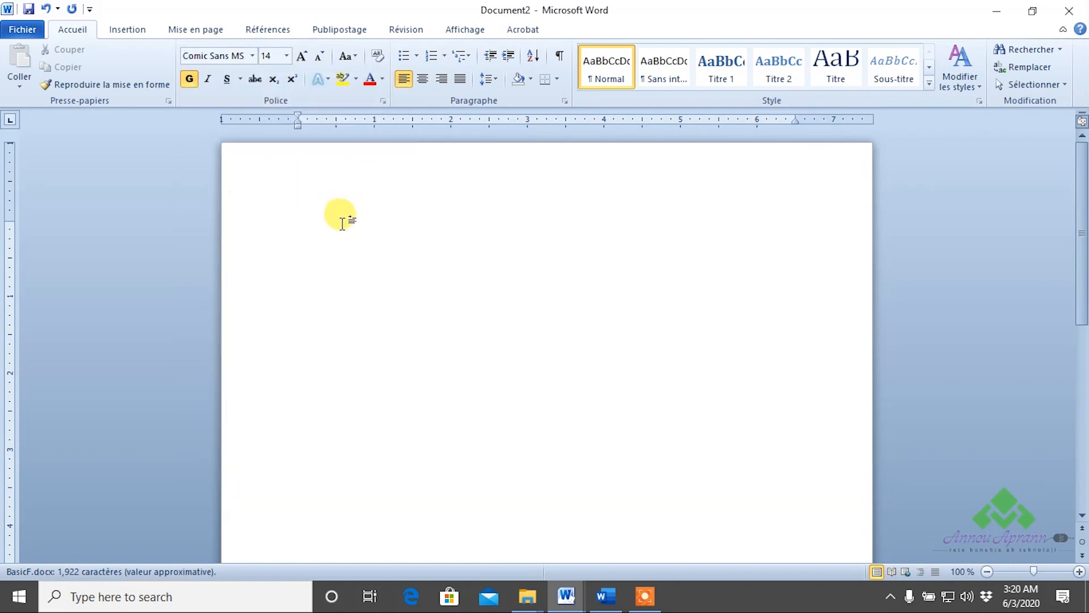
type("Annou Aprann")
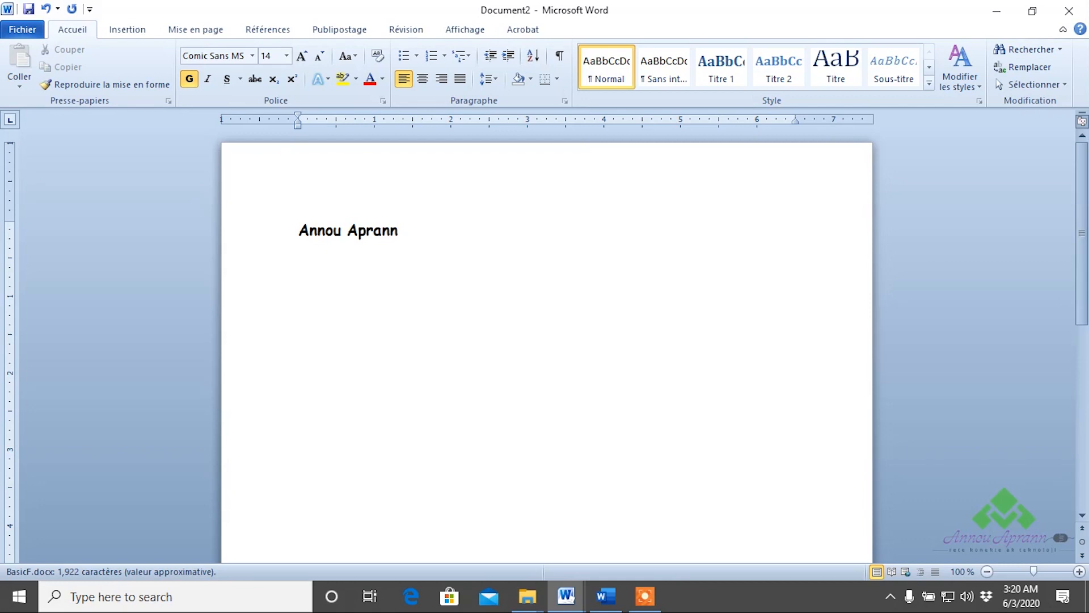
type("dkjsdjklekel")
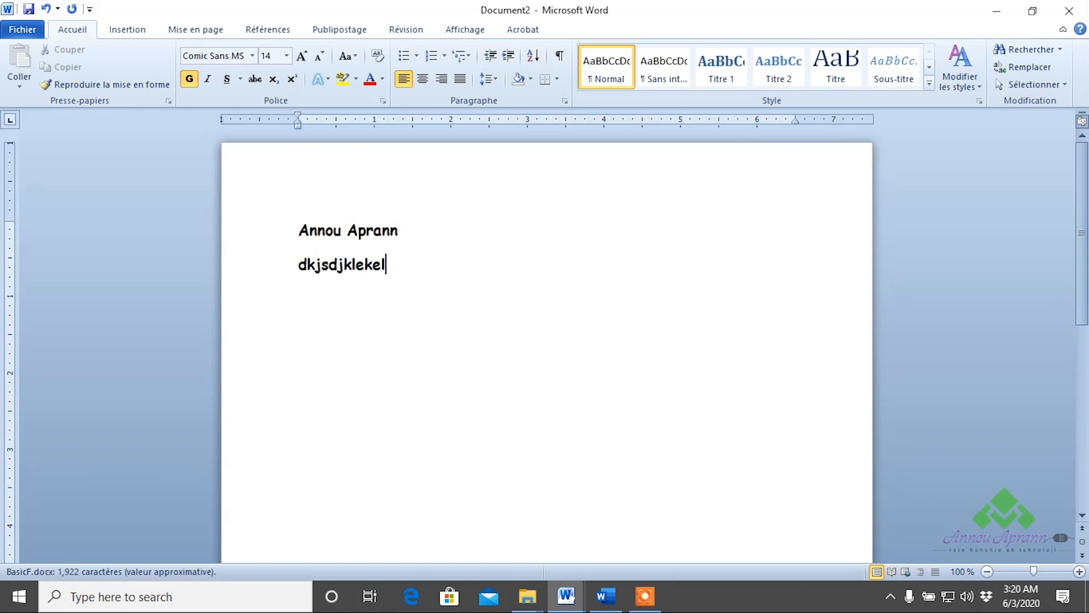
Reformat the second line as plain, non-bold Calibri 11, then close the practice document.
left_click_drag(396, 266, 293, 282)
left_click(252, 56)
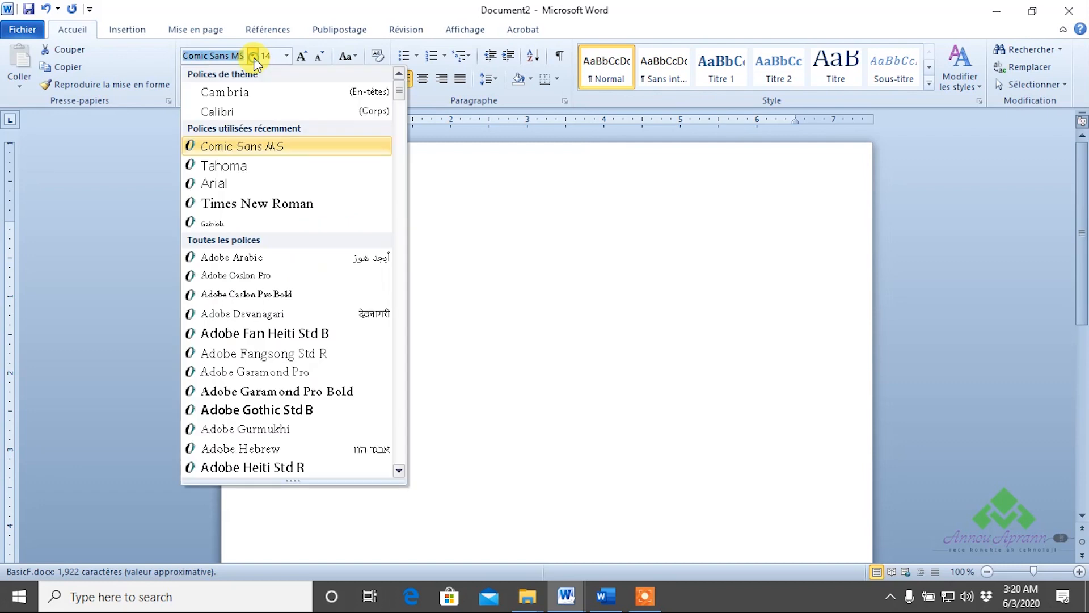
left_click(195, 111)
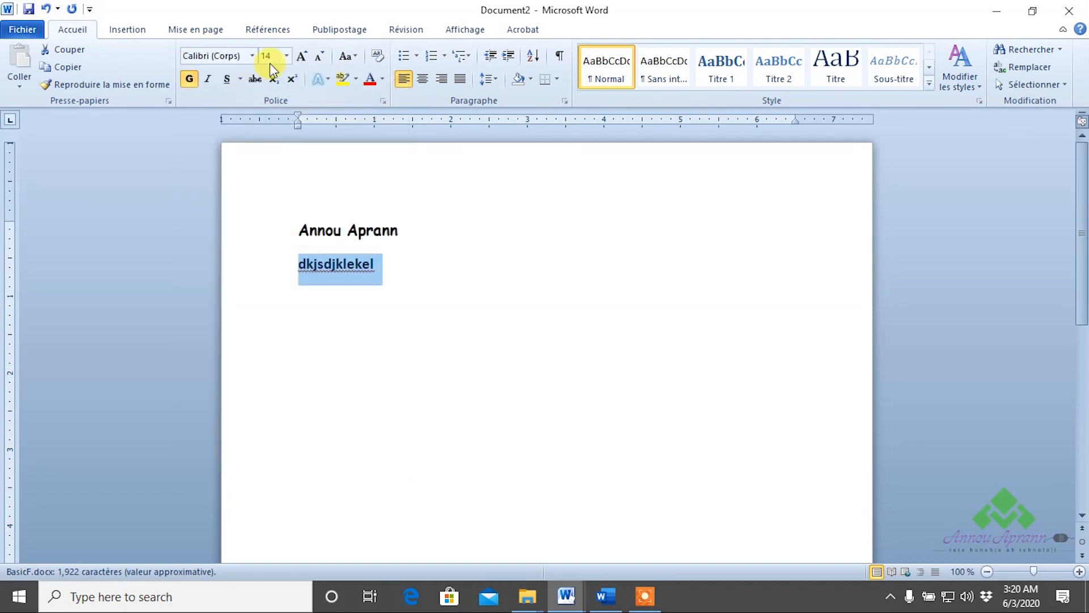
left_click(318, 56)
left_click(319, 56)
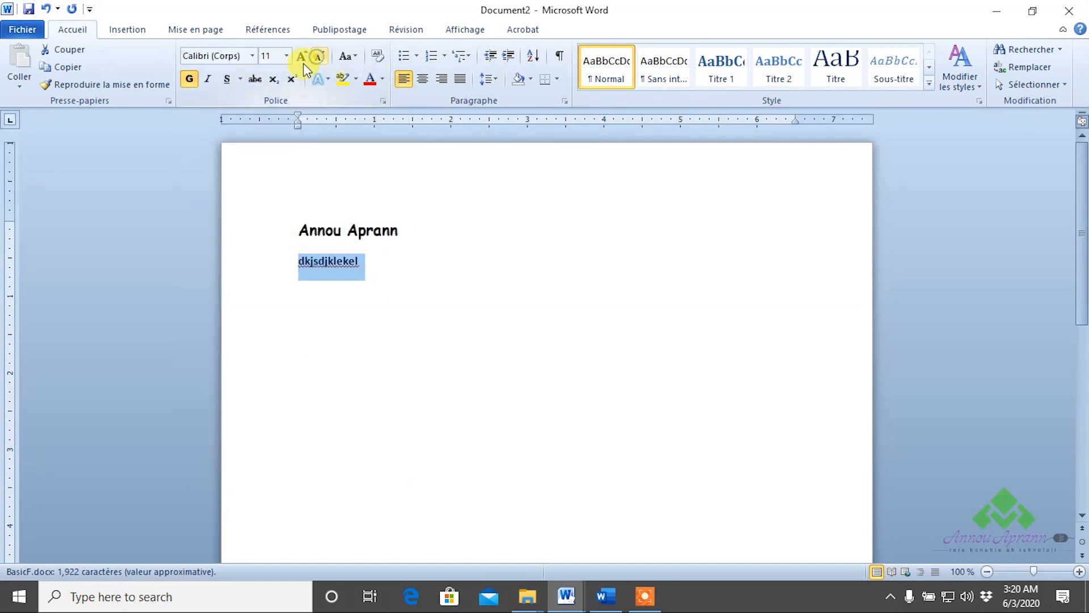
left_click(189, 78)
left_click(397, 309)
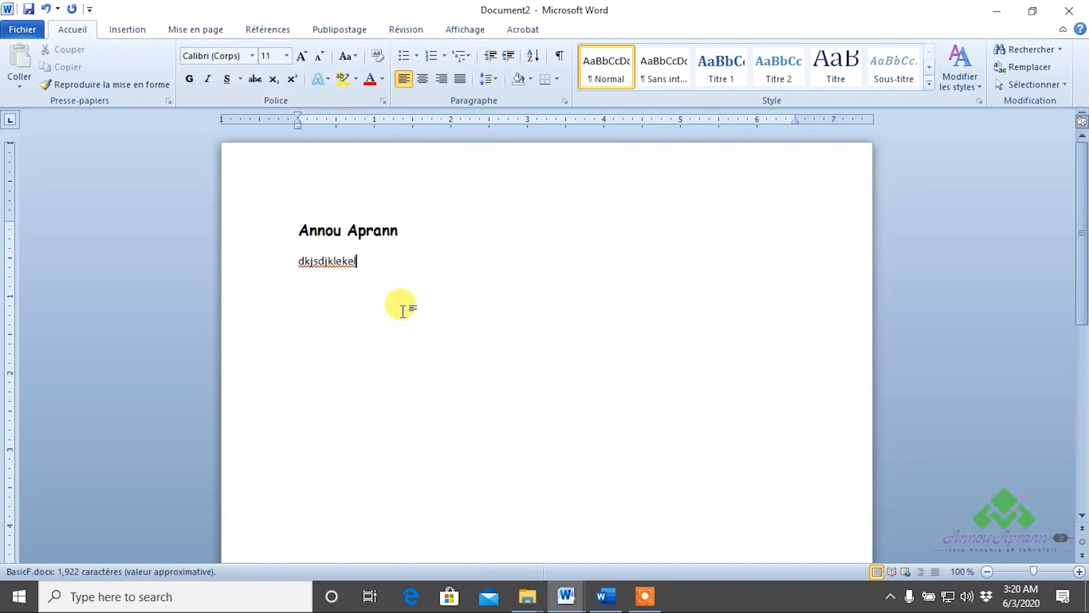
left_click(1056, 12)
Discard the practice document unsaved, then bold the opening passage through 'exempt' and undo it.
left_click(552, 317)
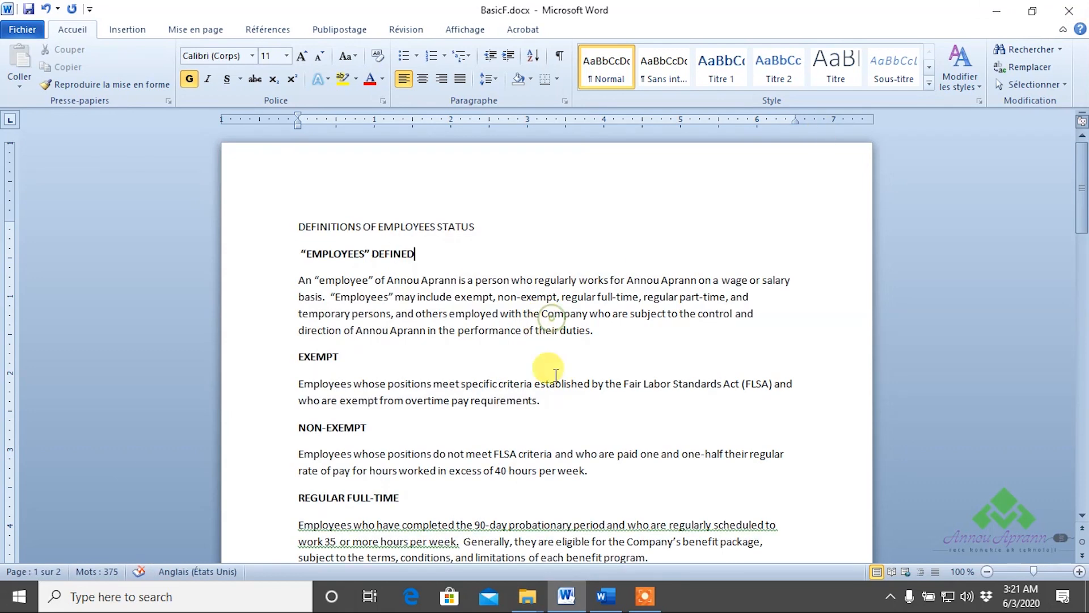
scroll(480, 340, "down", 3)
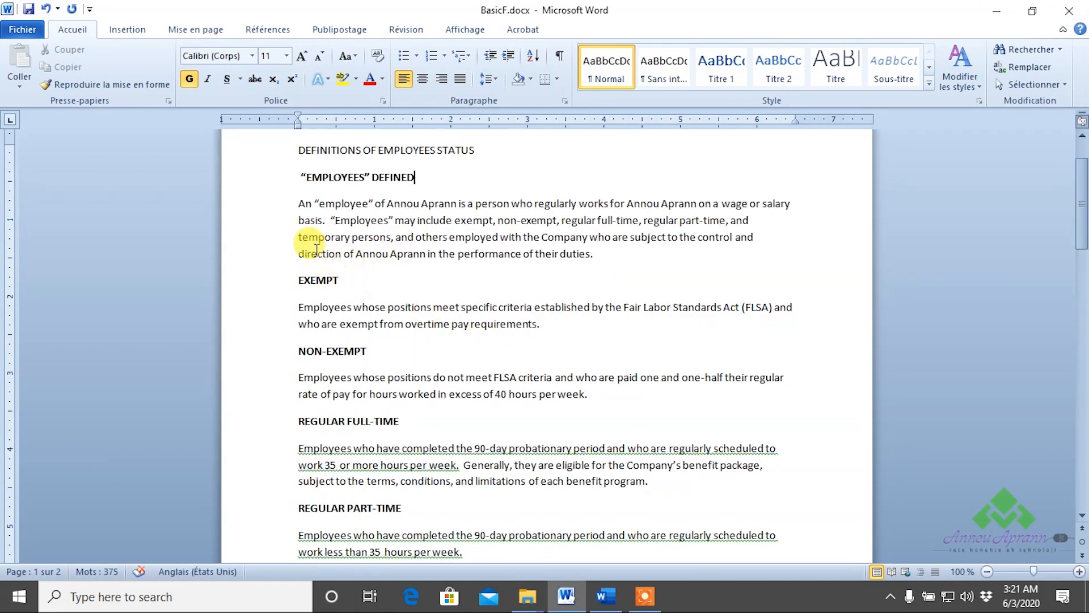
left_click_drag(299, 207, 492, 221)
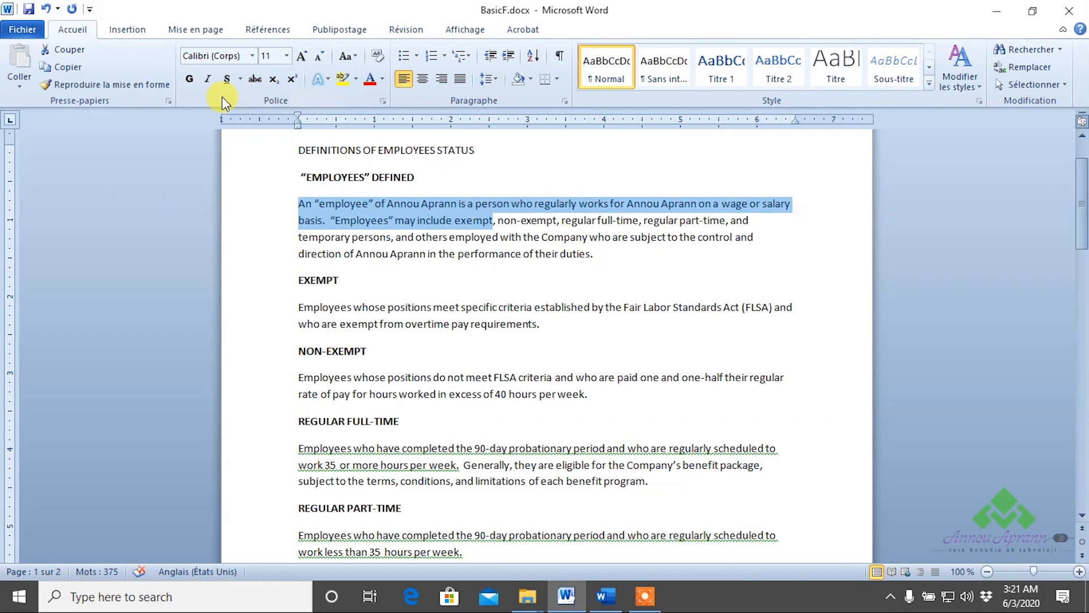
left_click(195, 81)
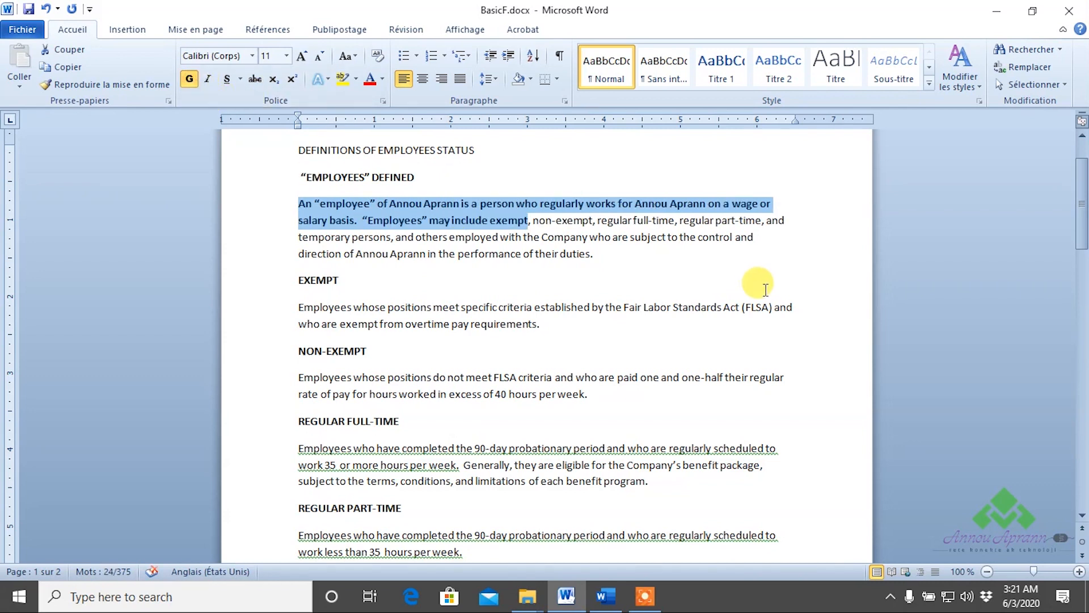
key("ctrl+z")
left_click(696, 308)
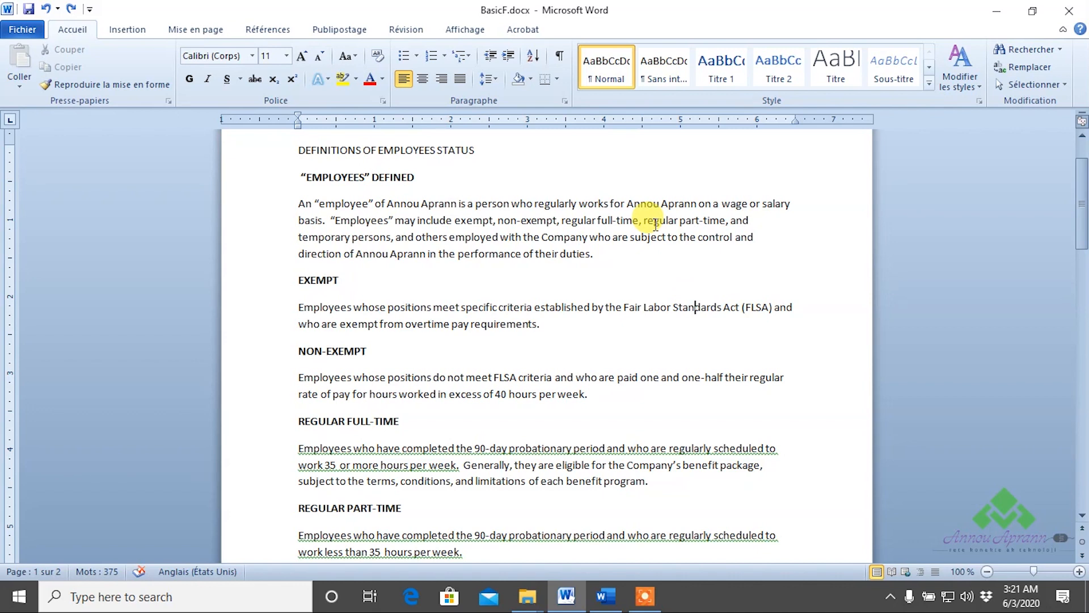
left_click_drag(1084, 197, 1084, 271)
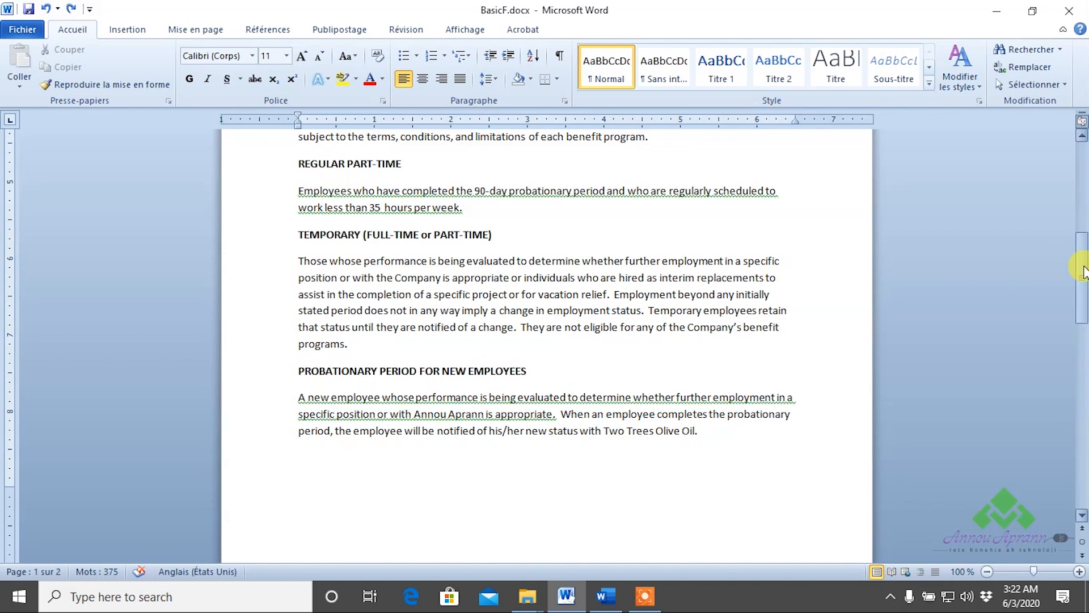
scroll(729, 313, "up", 10)
scroll(736, 317, "up", 1)
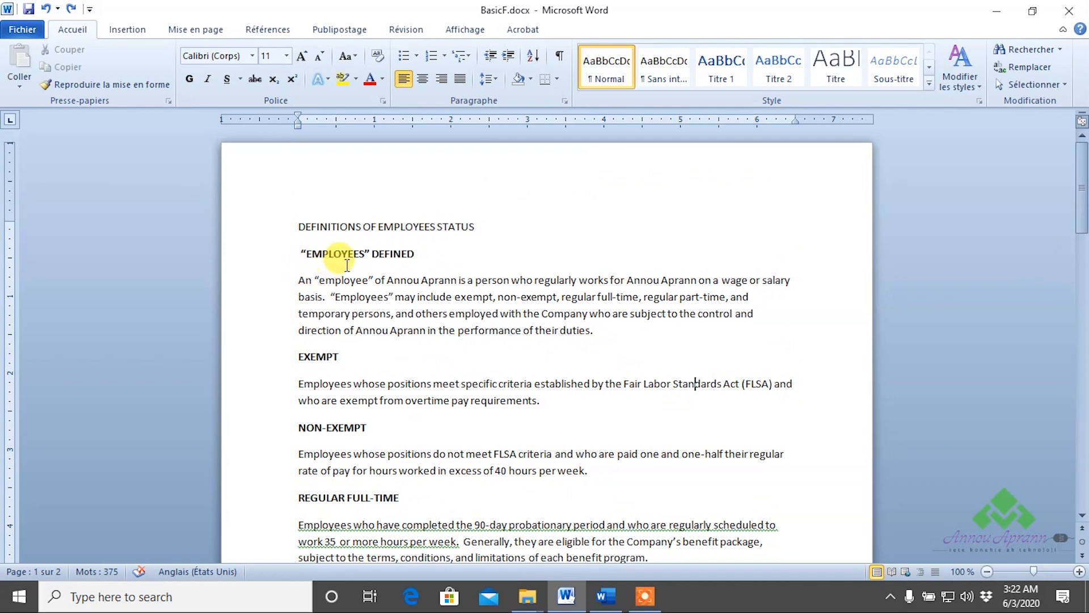
Remove the quotation marks around EMPLOYEES in the heading and make the word italic.
left_click(308, 253)
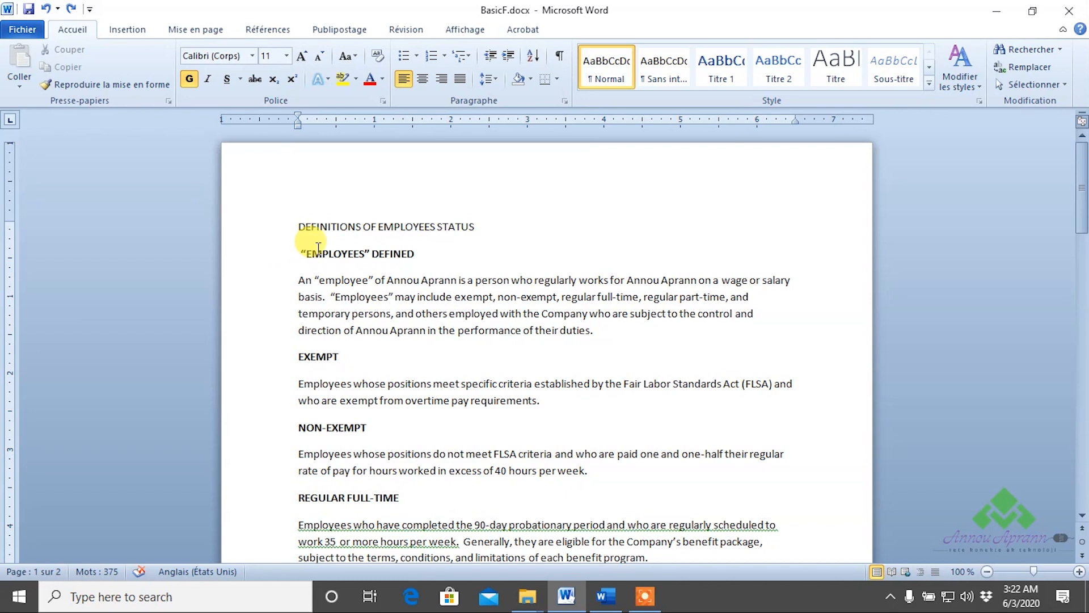
key("BackSpace")
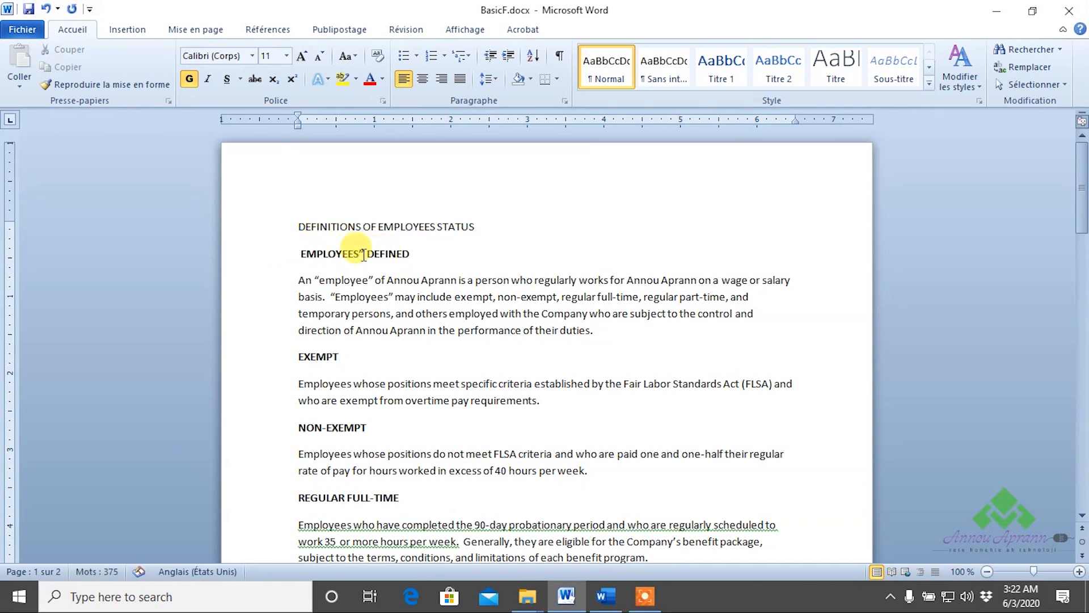
left_click(363, 256)
key("BackSpace")
left_click(344, 253)
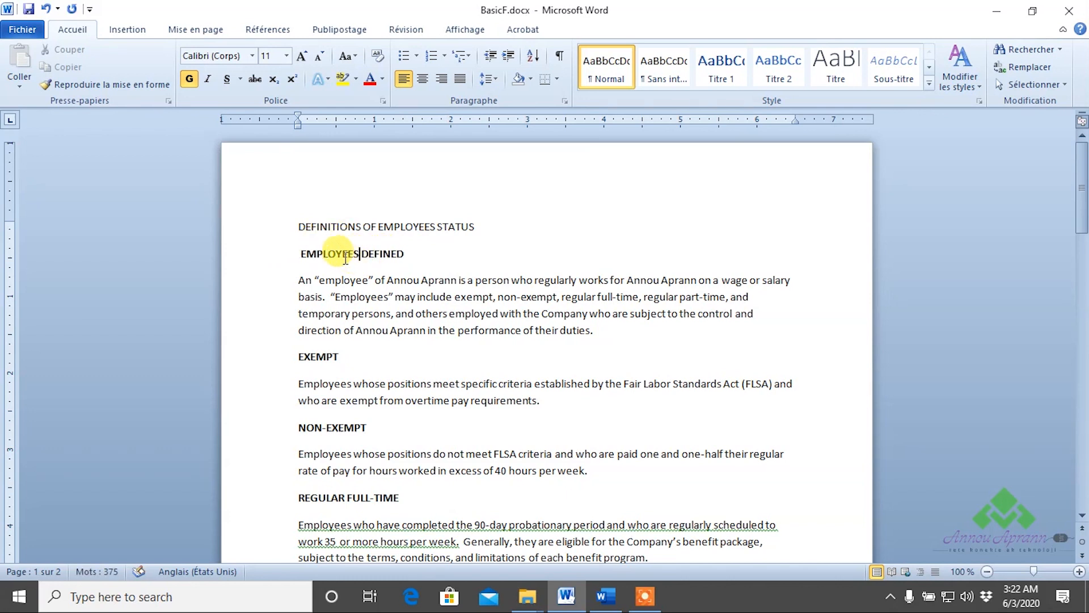
left_click(208, 79)
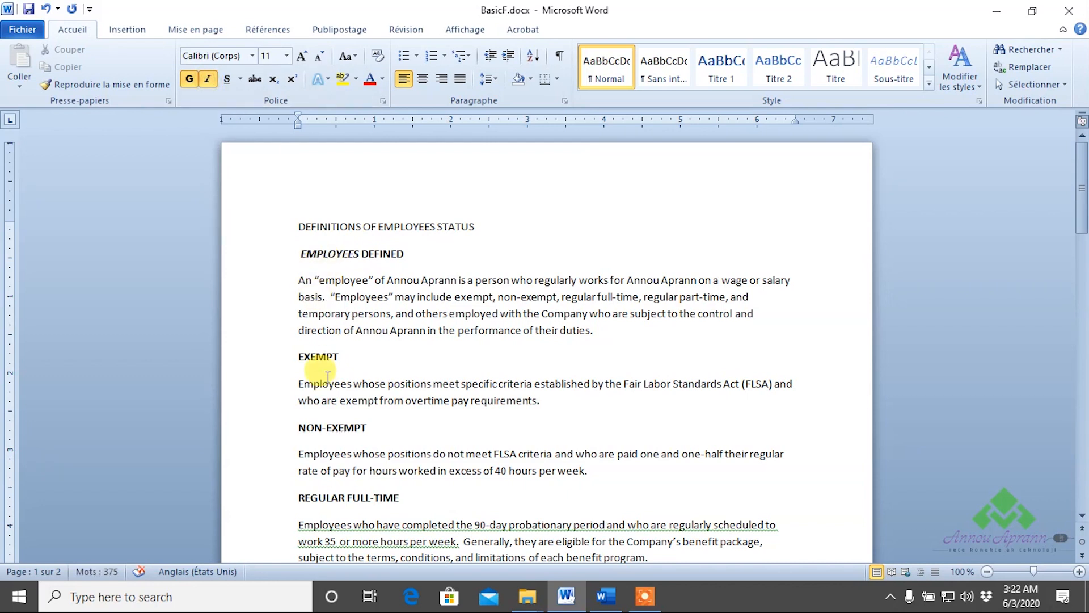
Strip the quotes from employee and Employees in the paragraph and italicize both words.
left_click(316, 280)
key("Delete")
left_click(368, 280)
key("BackSpace")
key("BackSpace")
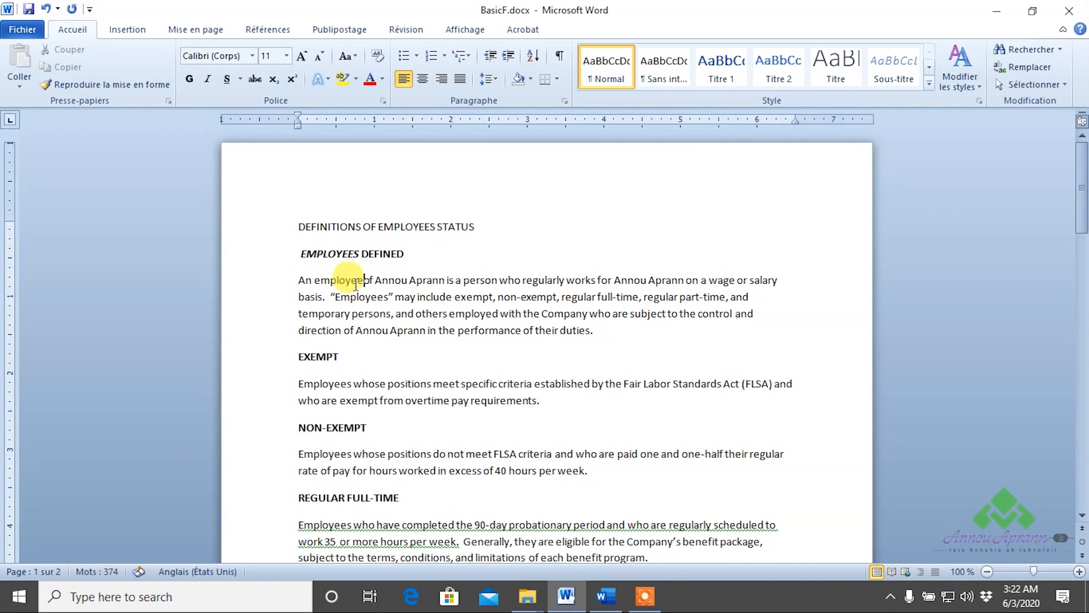
left_click(208, 81)
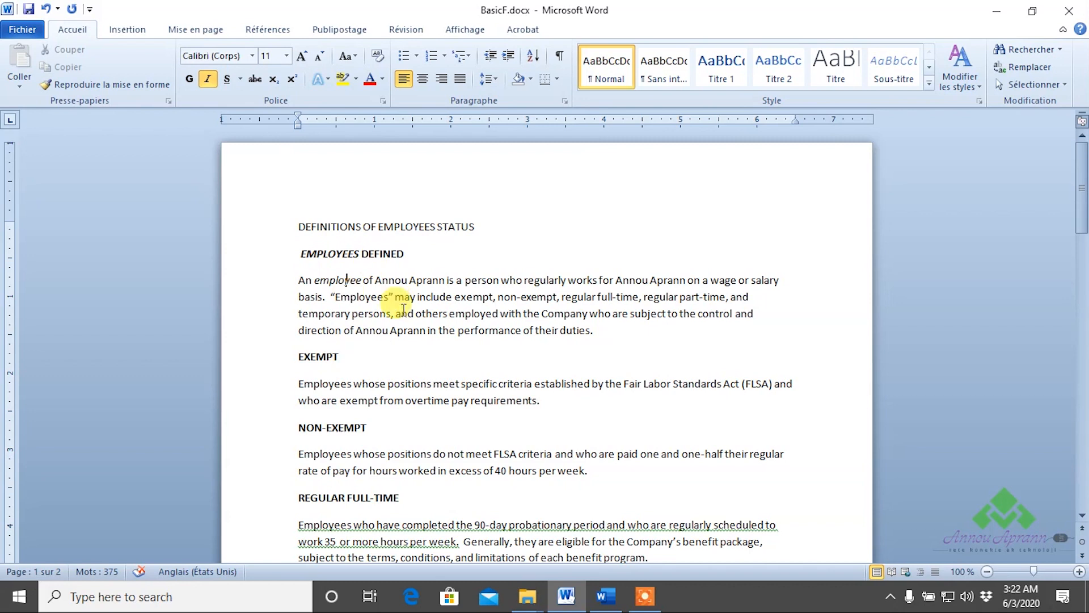
left_click(335, 296)
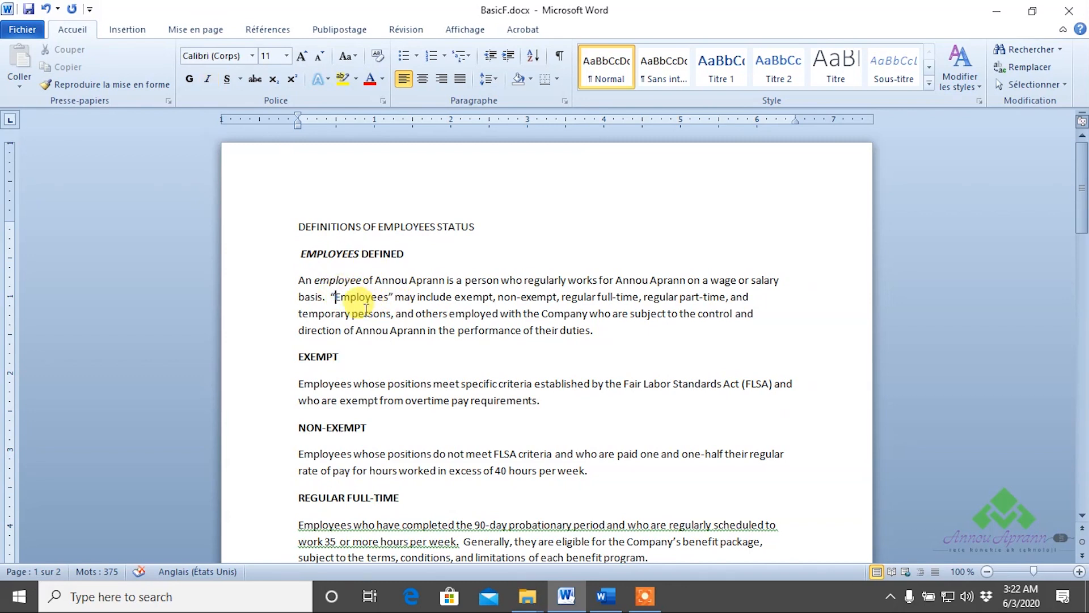
key("BackSpace")
left_click(389, 296)
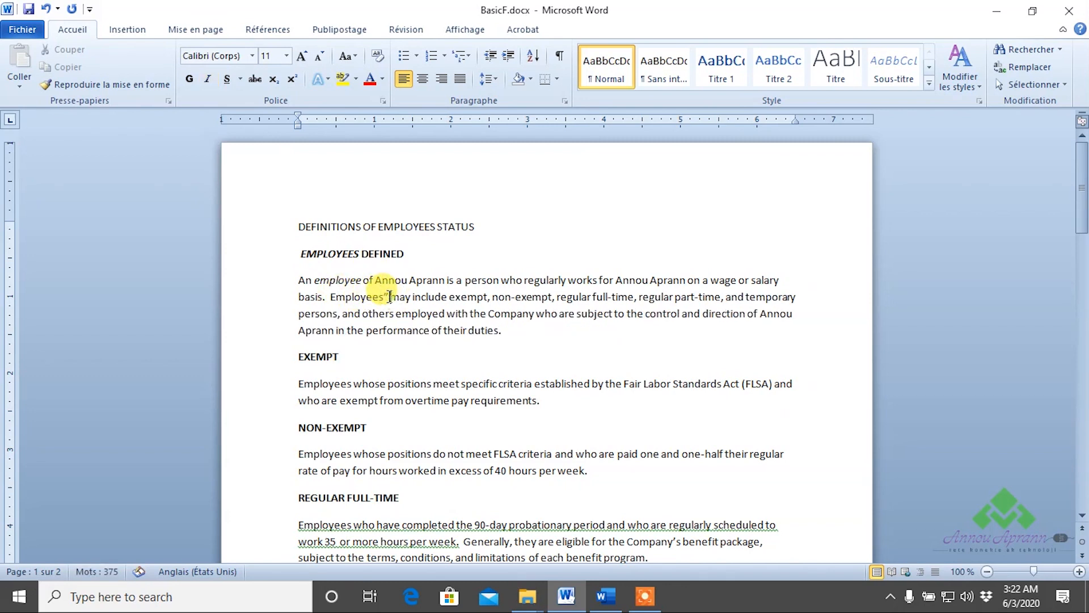
key("BackSpace")
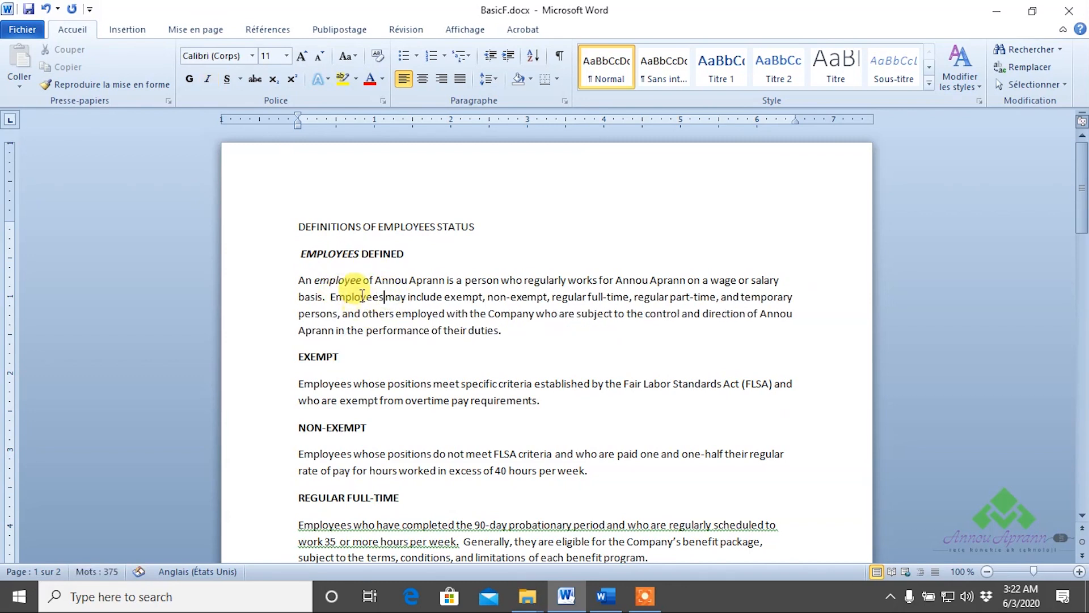
left_click(208, 80)
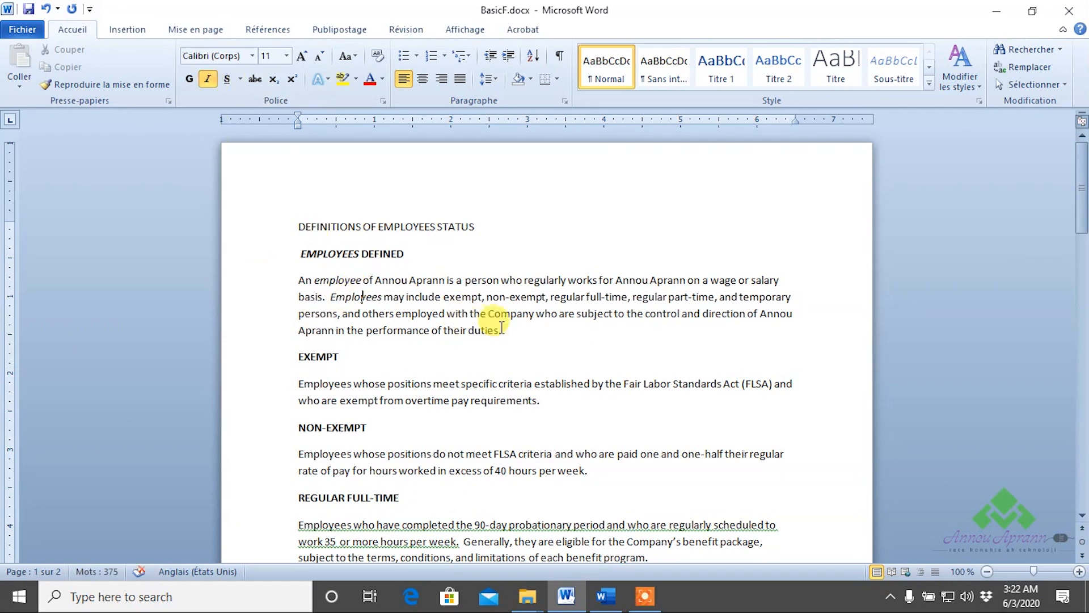
Check the italic employee, then scroll down through the document.
left_click(321, 280)
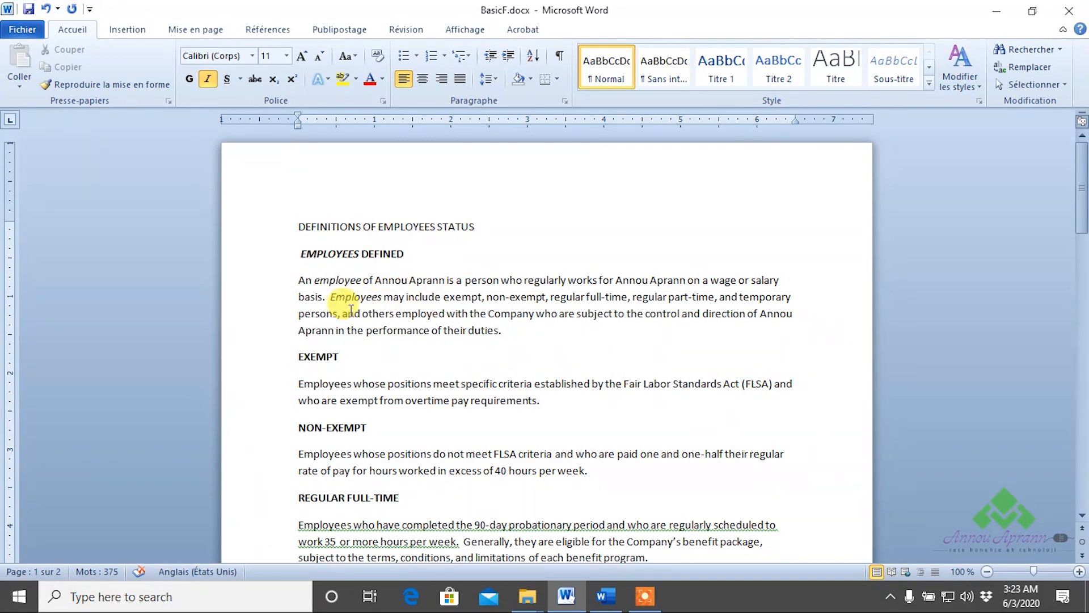
scroll(380, 284, "down", 2)
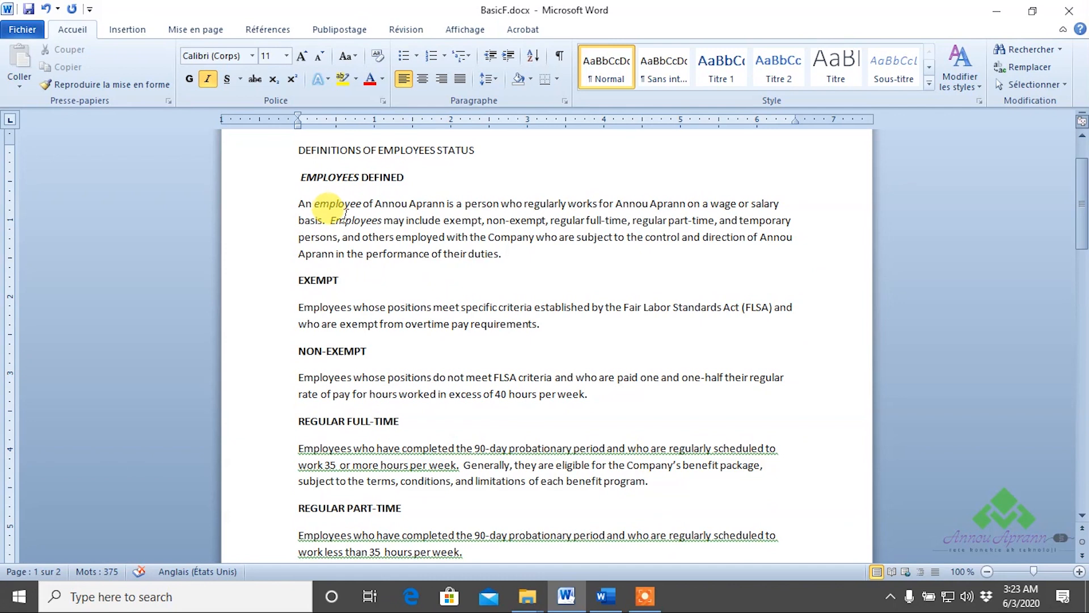
scroll(387, 232, "down", 1)
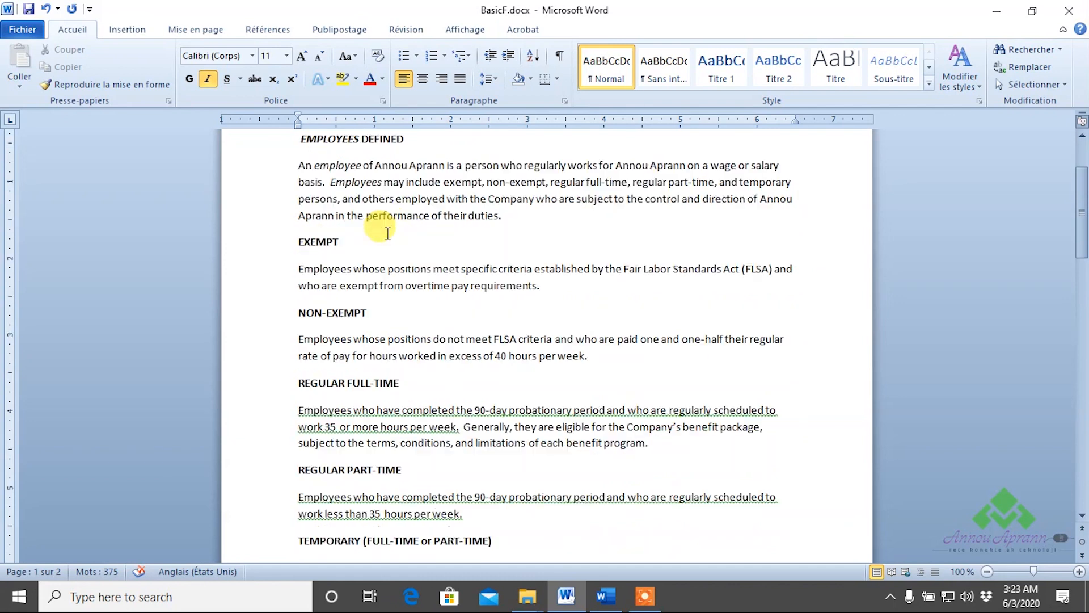
scroll(387, 232, "down", 1)
scroll(388, 233, "down", 3)
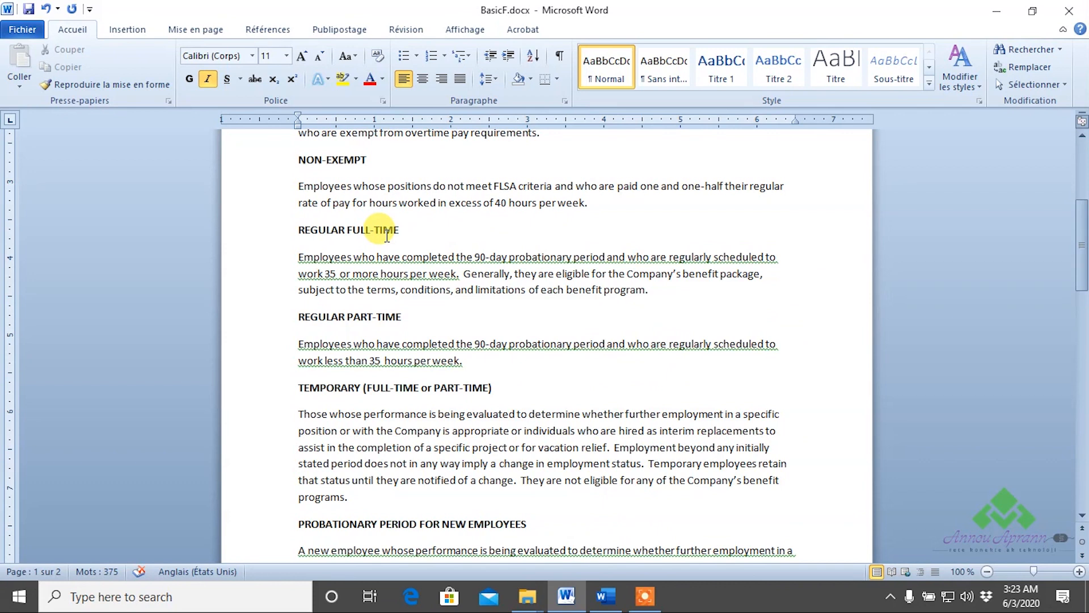
scroll(388, 235, "up", 5)
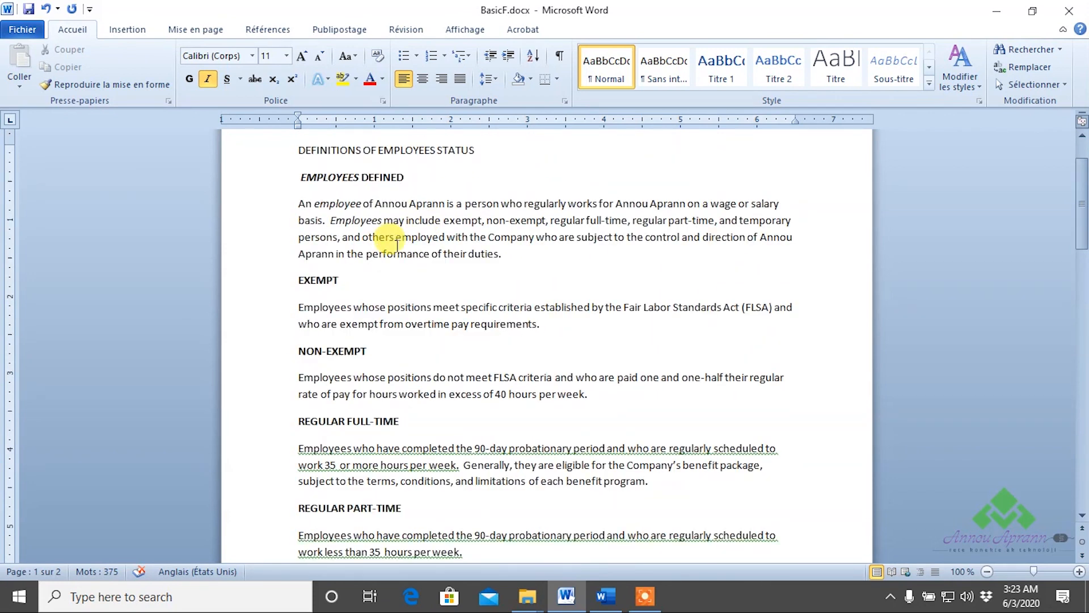
scroll(397, 245, "down", 11)
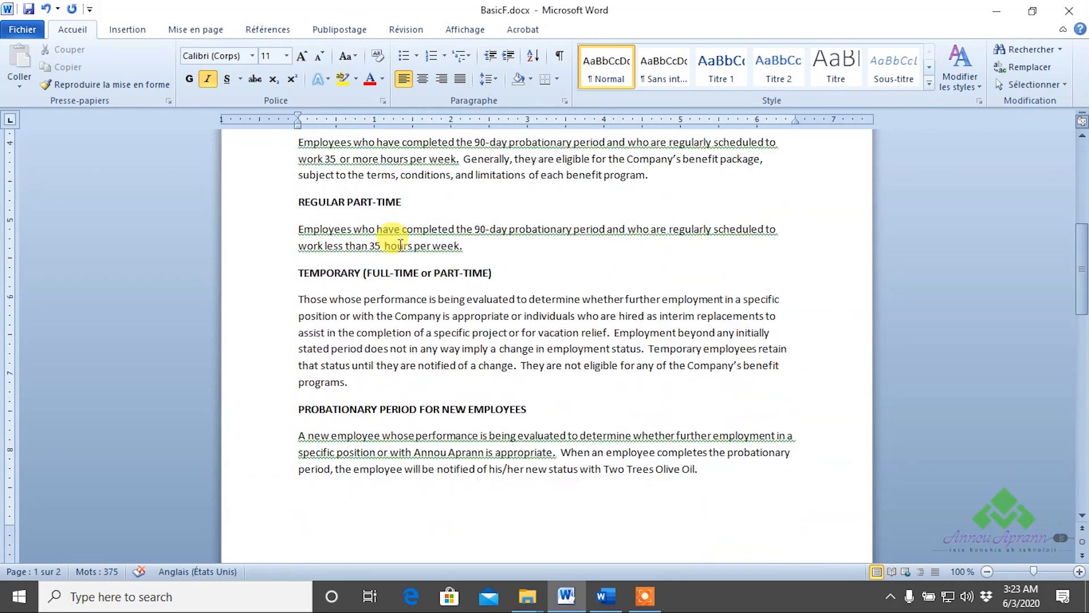
scroll(403, 250, "down", 5)
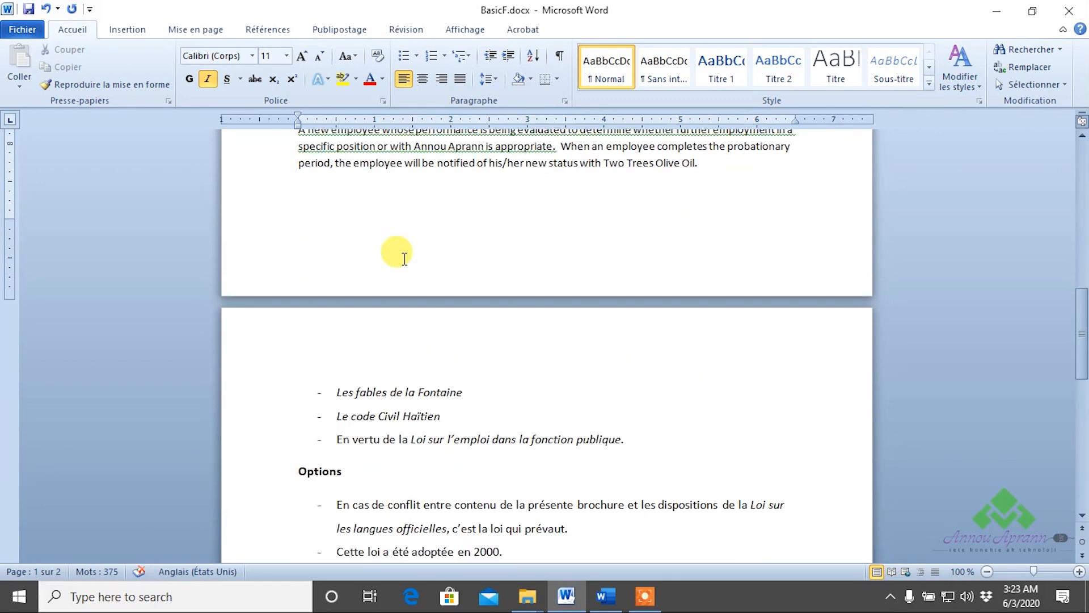
scroll(405, 259, "down", 1)
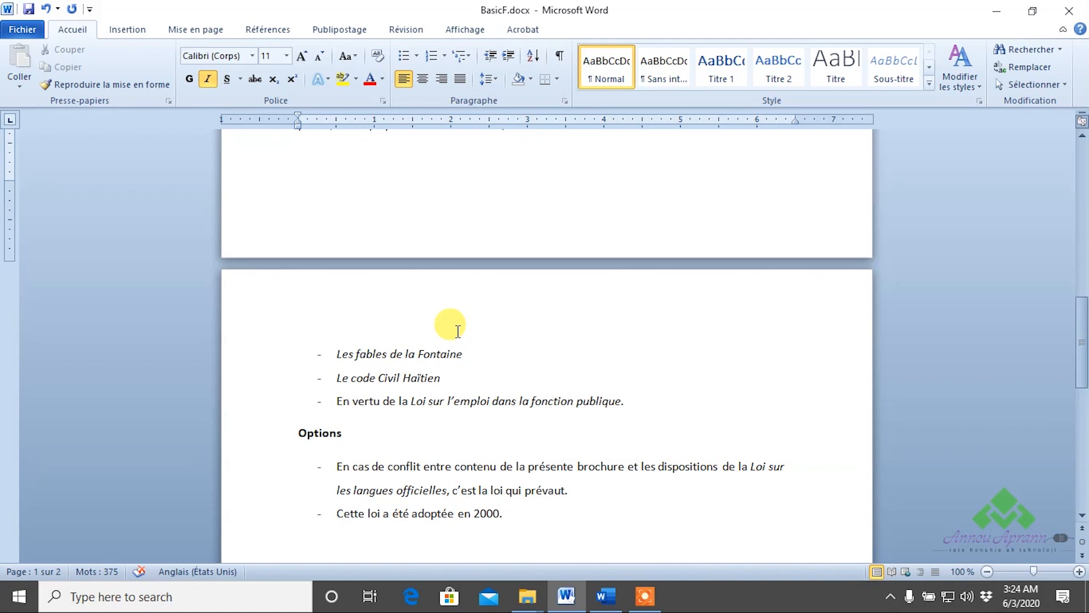
left_click_drag(464, 354, 309, 357)
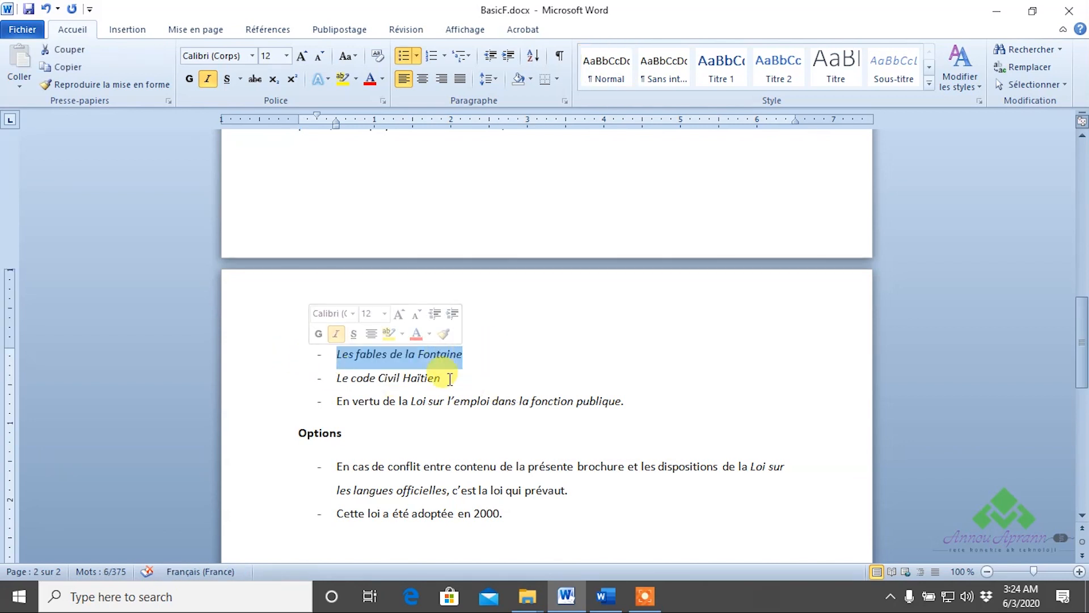
left_click_drag(462, 378, 327, 399)
left_click(662, 383)
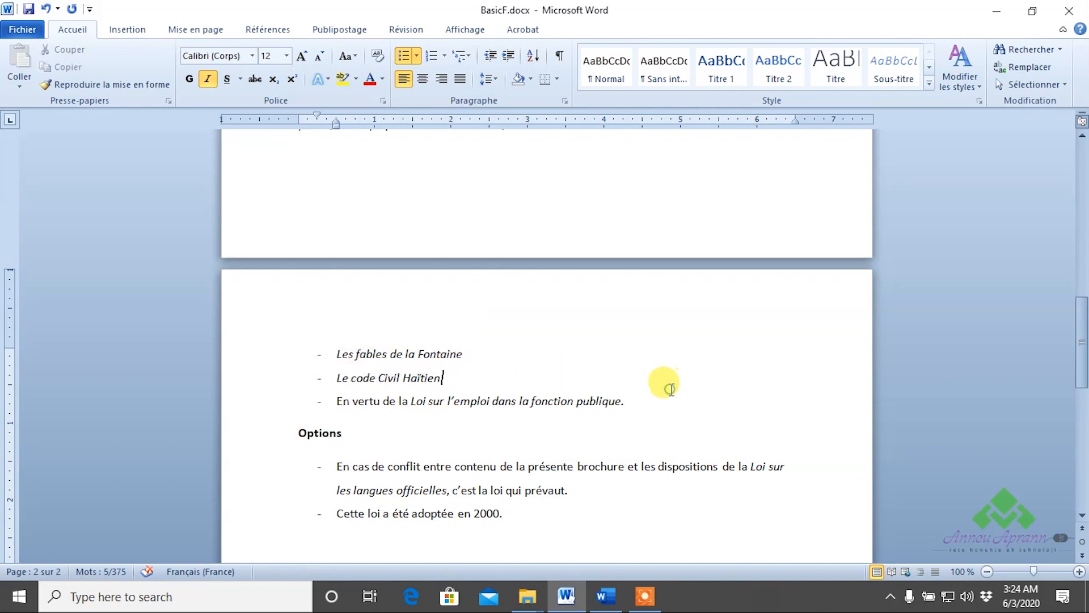
left_click_drag(338, 404, 410, 401)
left_click_drag(644, 393, 409, 411)
left_click(651, 393)
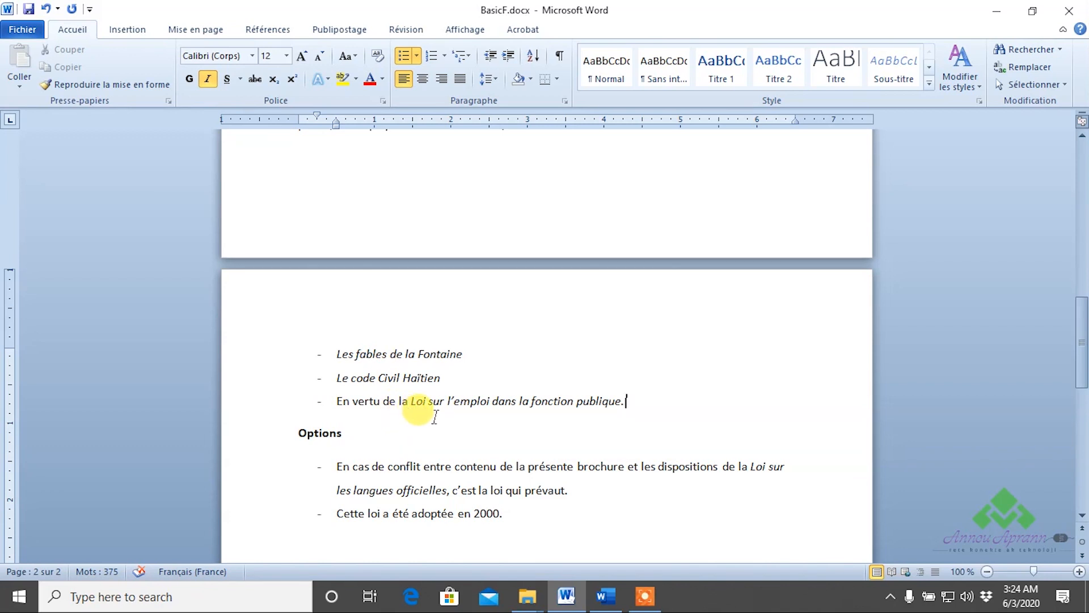
left_click_drag(332, 401, 402, 402)
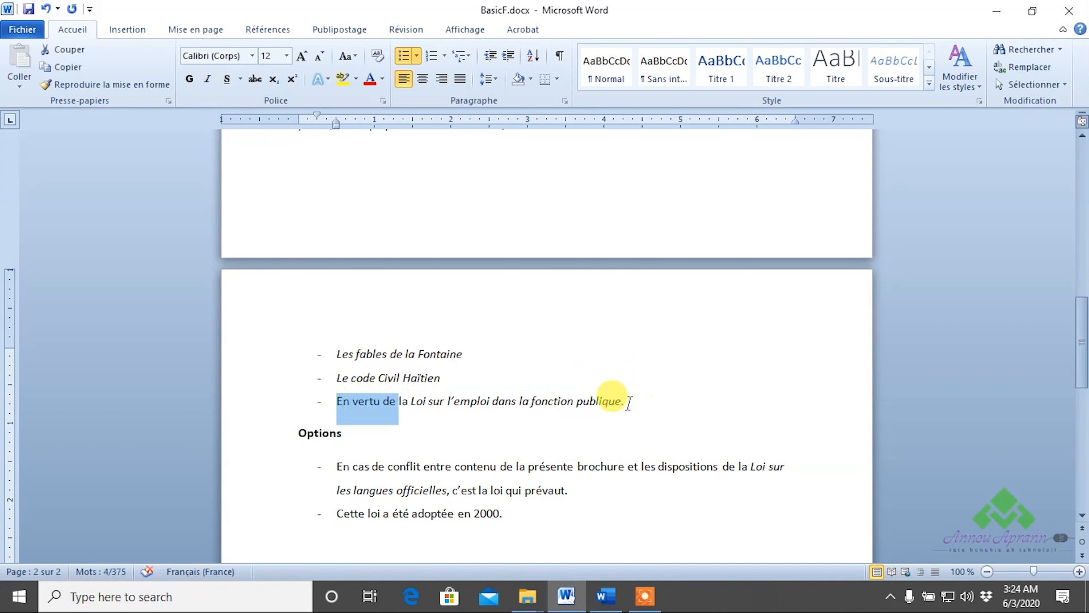
left_click_drag(624, 401, 411, 403)
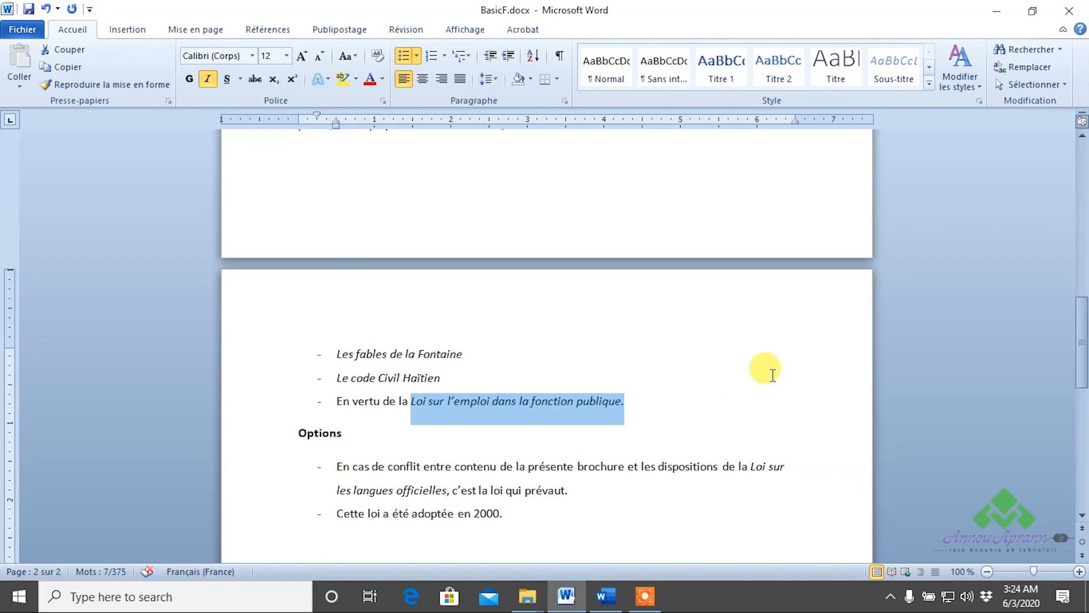
scroll(761, 376, "down", 5)
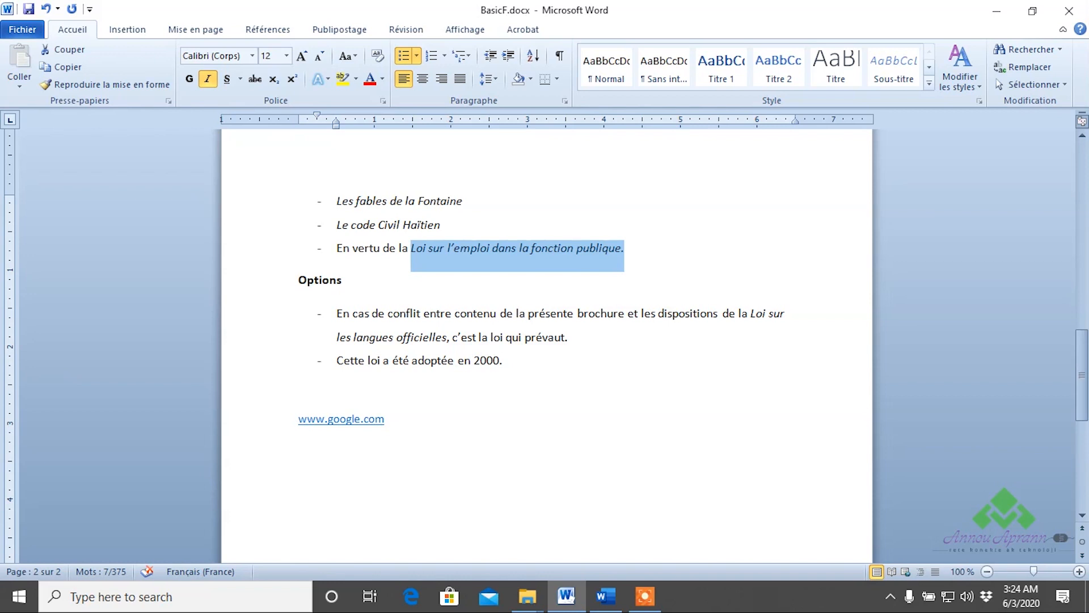
left_click(640, 329)
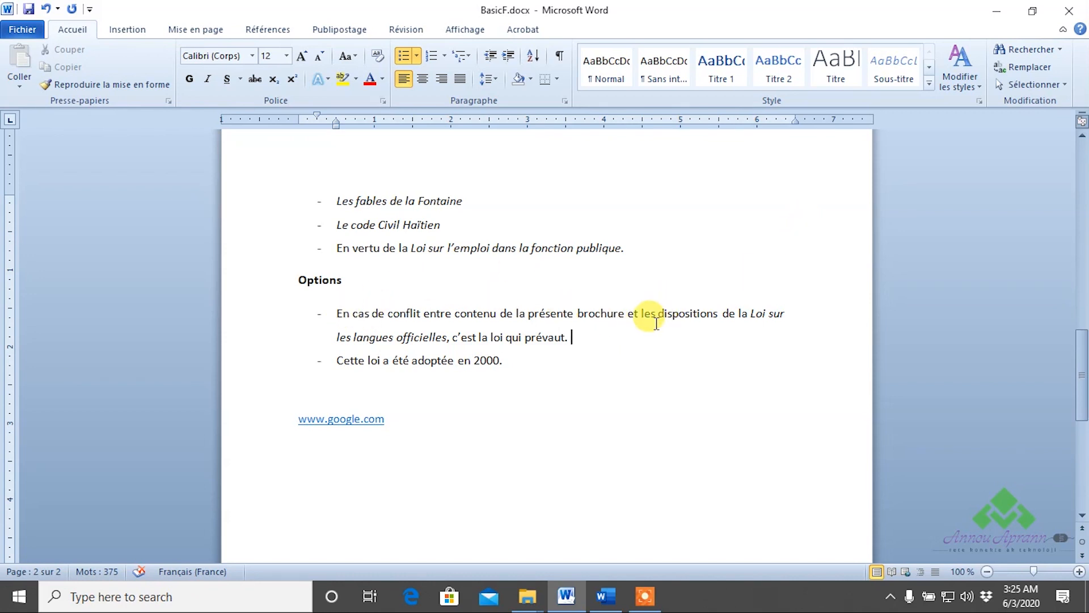
left_click_drag(749, 313, 444, 343)
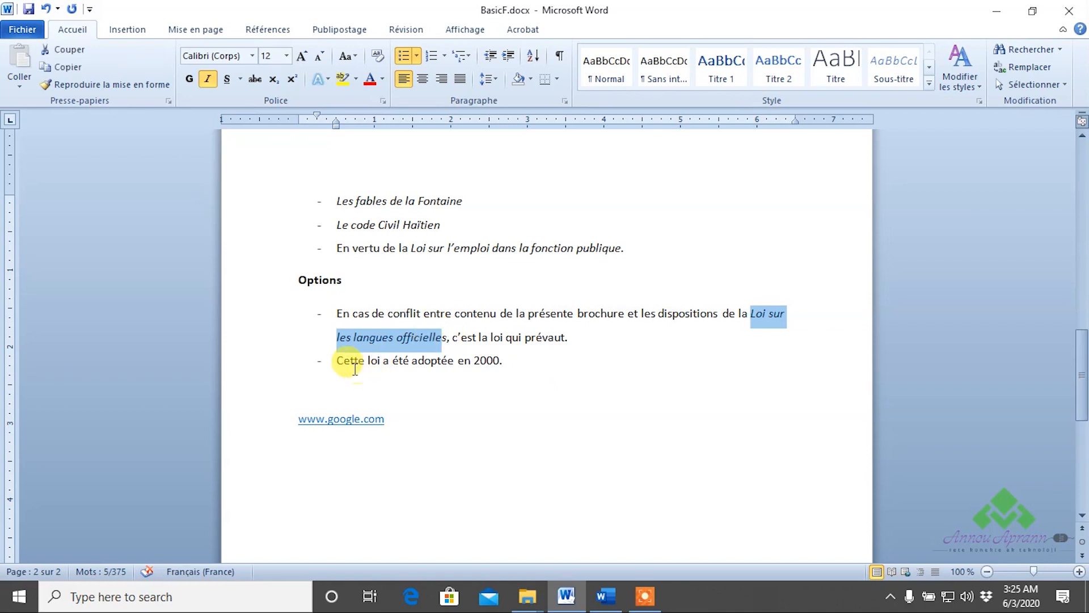
left_click(334, 361)
left_click_drag(522, 360, 358, 363)
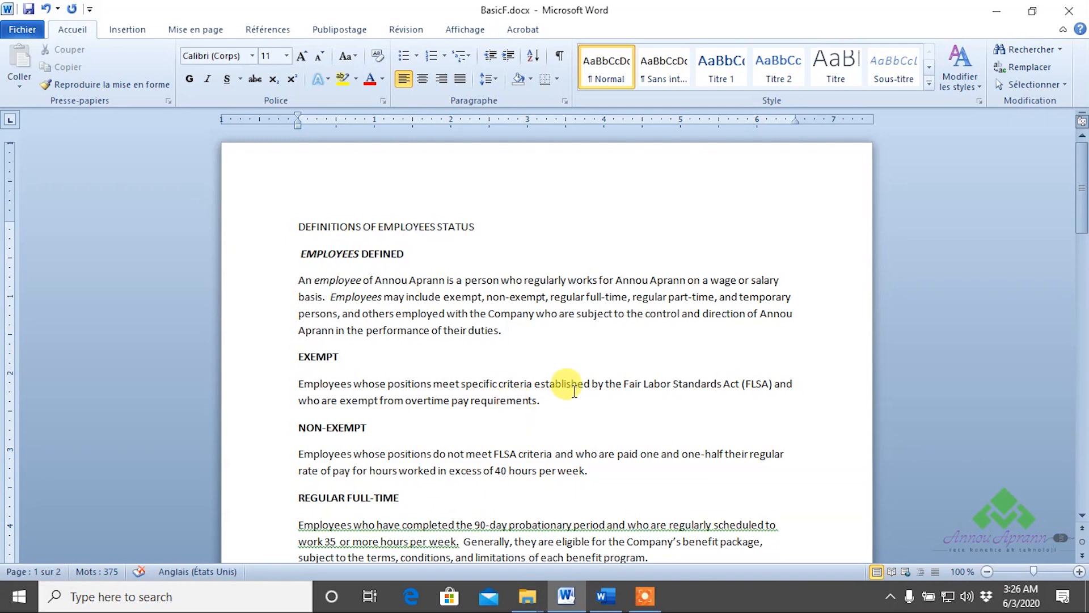
Underline employee, remove the underline again, and return to the top of page 1.
left_click(346, 281)
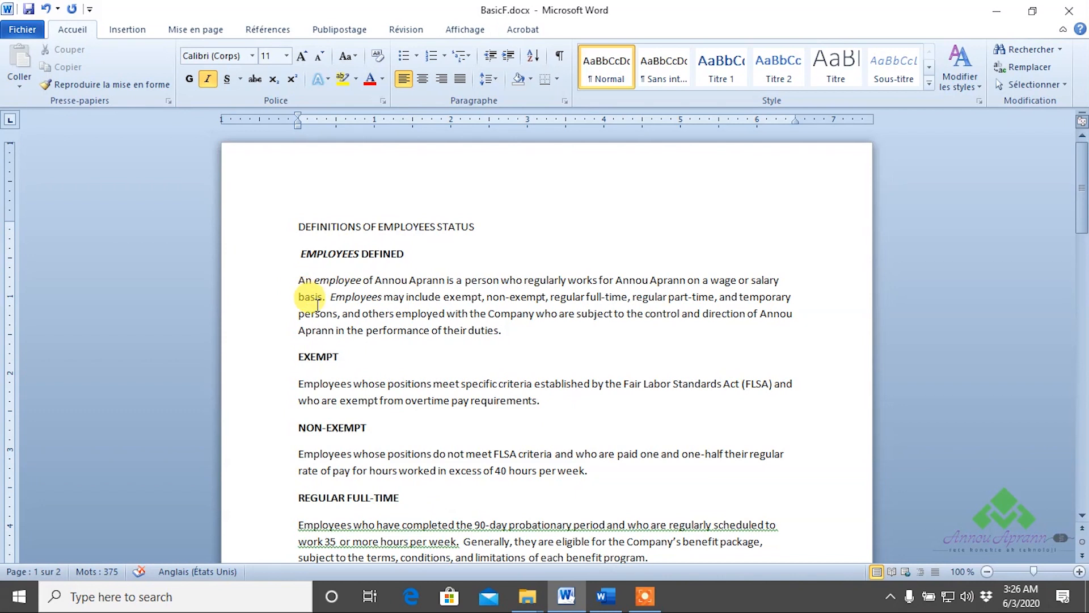
left_click(226, 78)
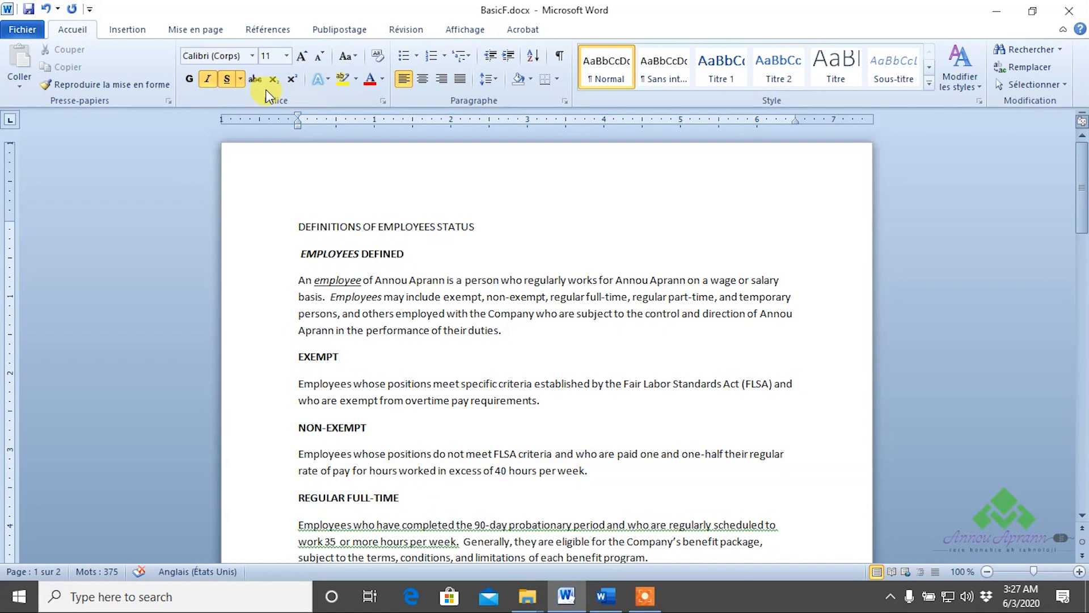
left_click(226, 79)
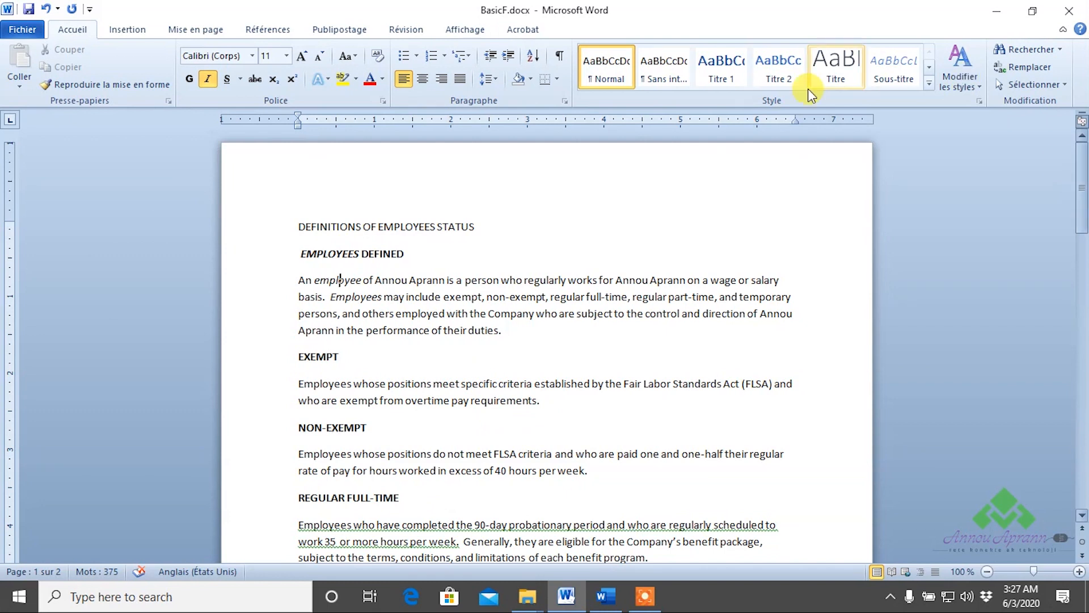
left_click_drag(474, 227, 399, 236)
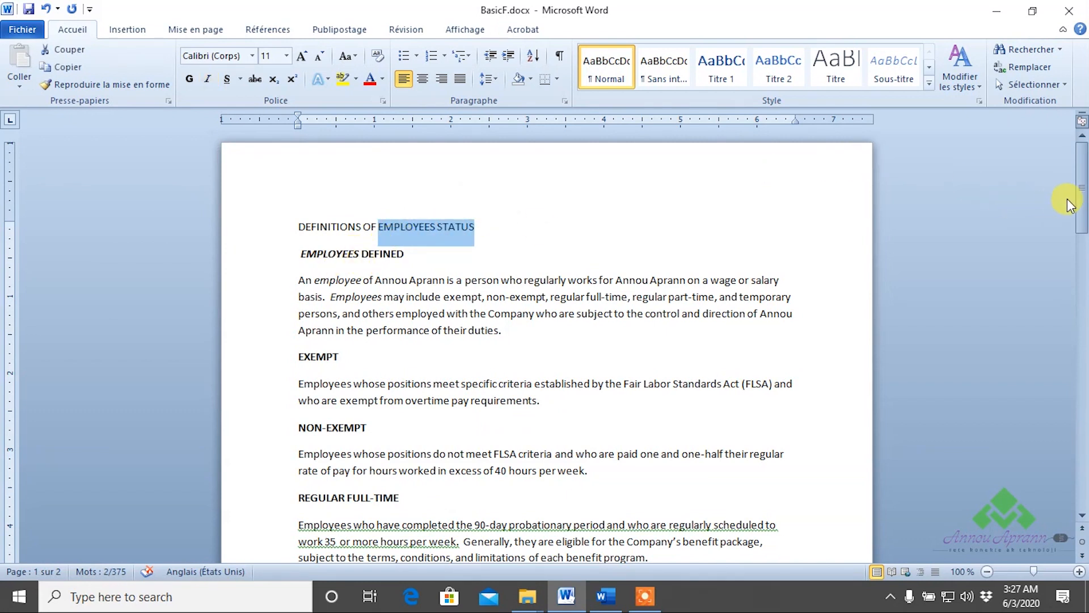
left_click_drag(1081, 193, 1067, 170)
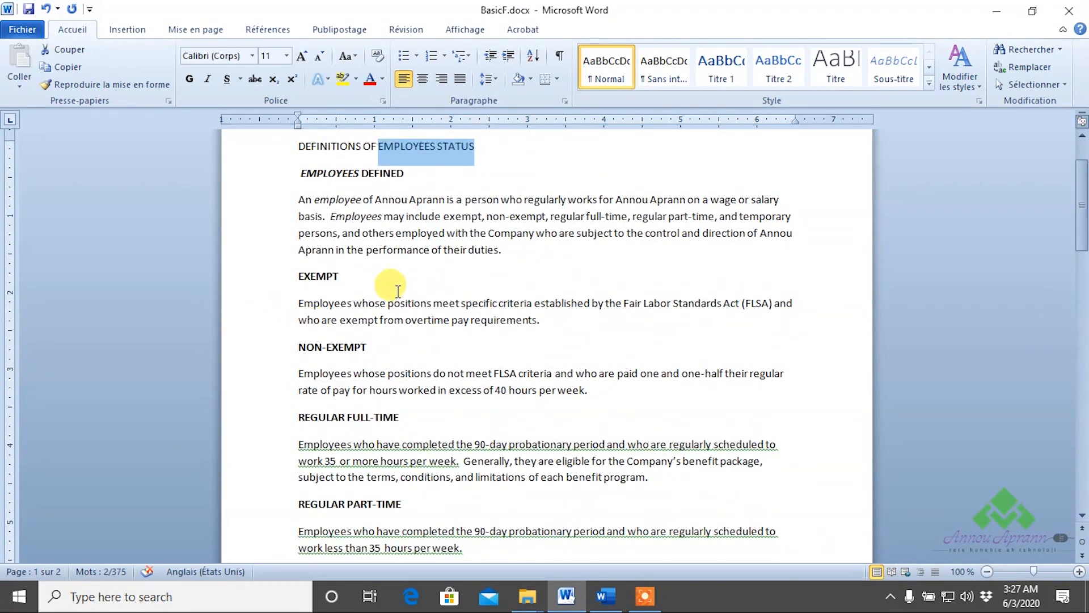
scroll(389, 284, "up", 2)
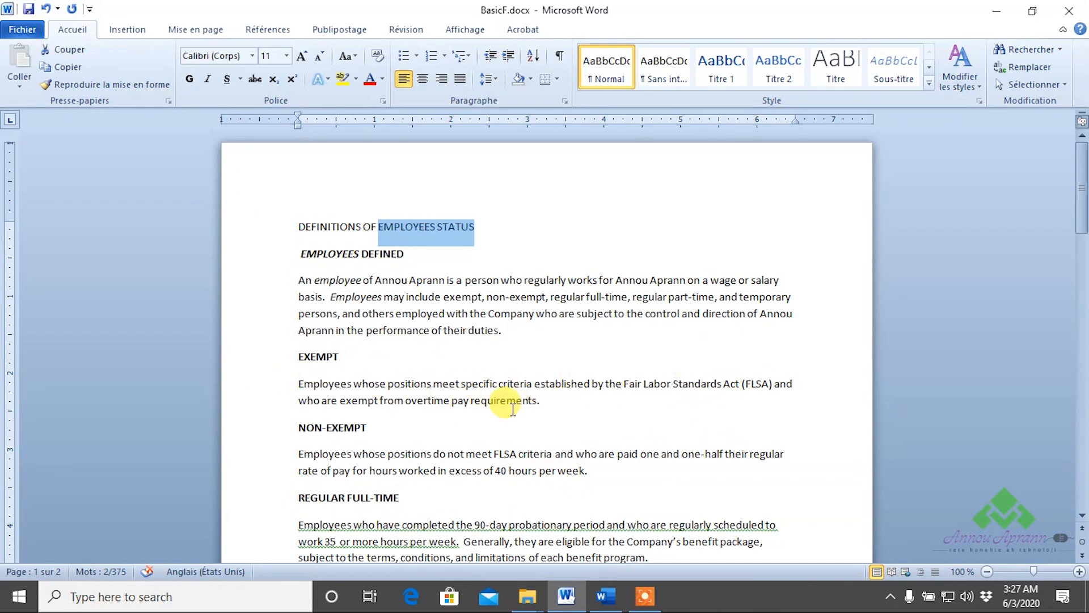
Add the underlined word 'monthly' after 'requirements' and delete the period before it.
left_click(549, 400)
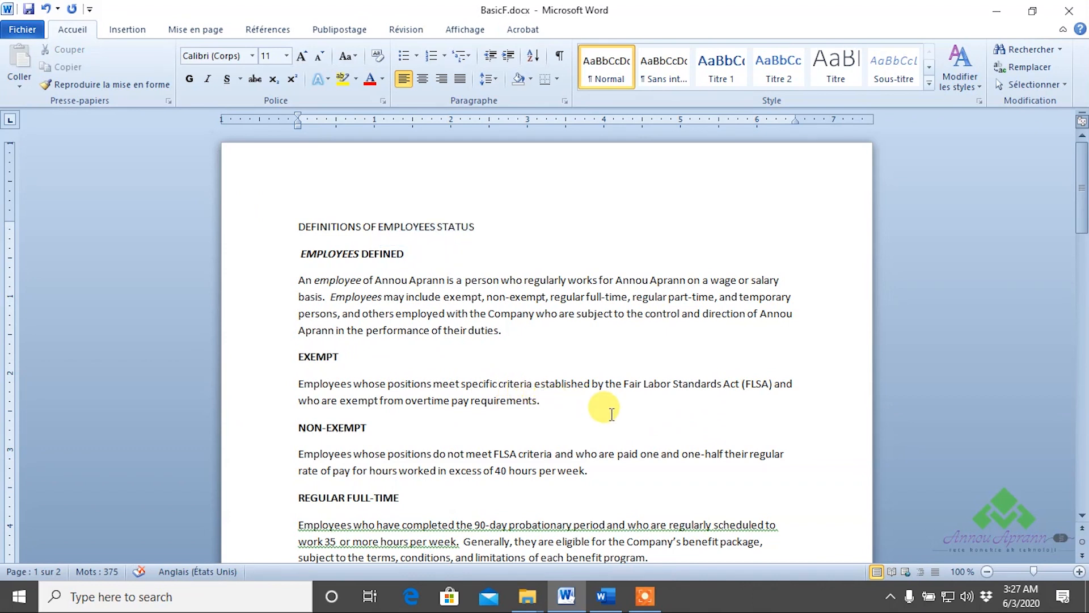
type("montth")
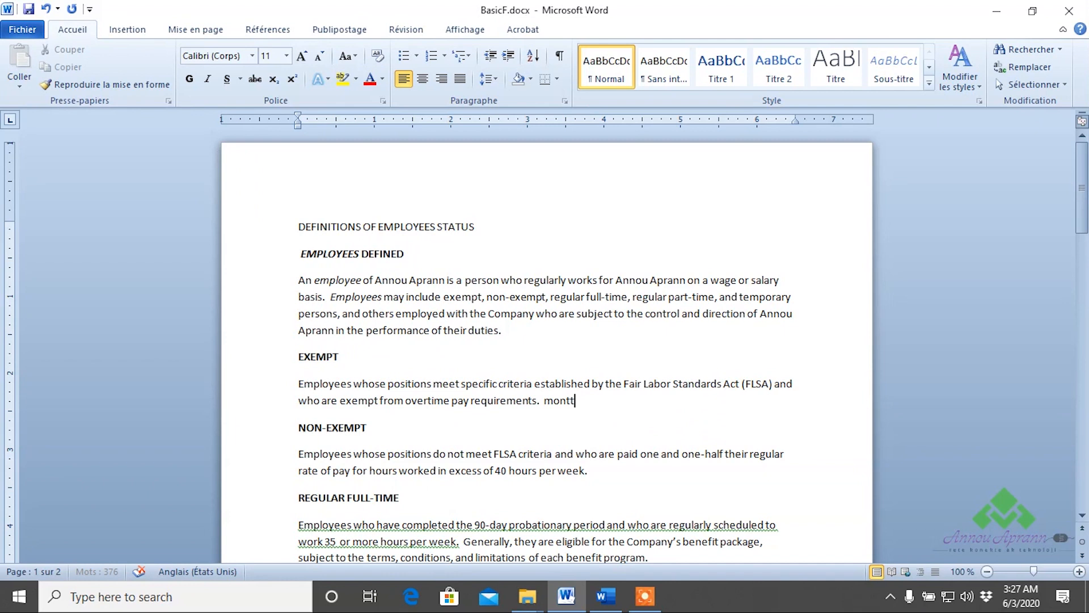
key("BackSpace")
key("BackSpace")
type("hty")
key("BackSpace")
key("BackSpace")
type("ly")
left_click_drag(585, 400, 541, 405)
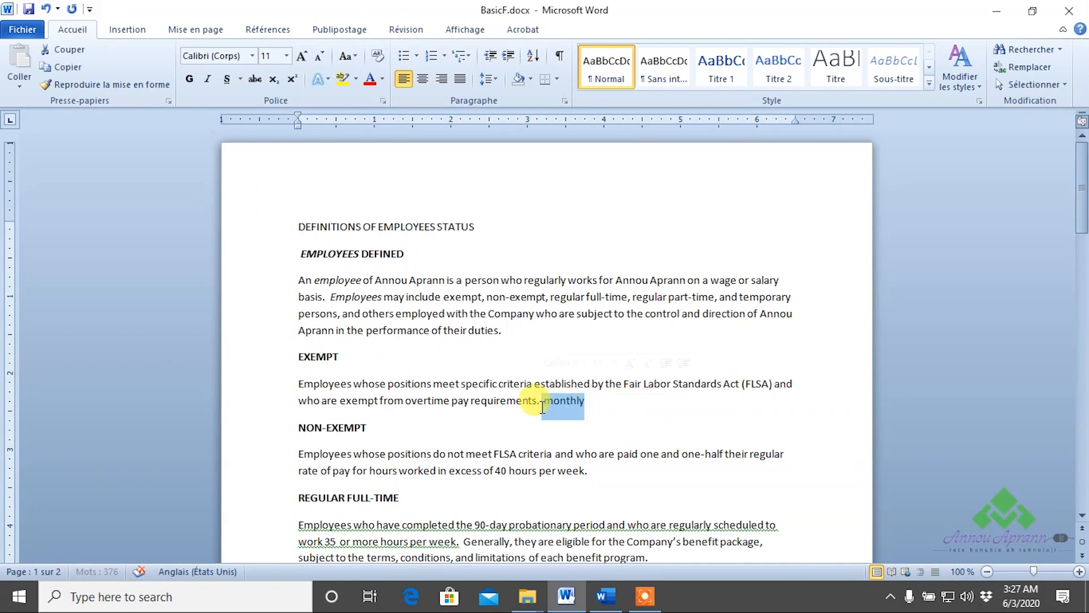
left_click(227, 79)
left_click(624, 418)
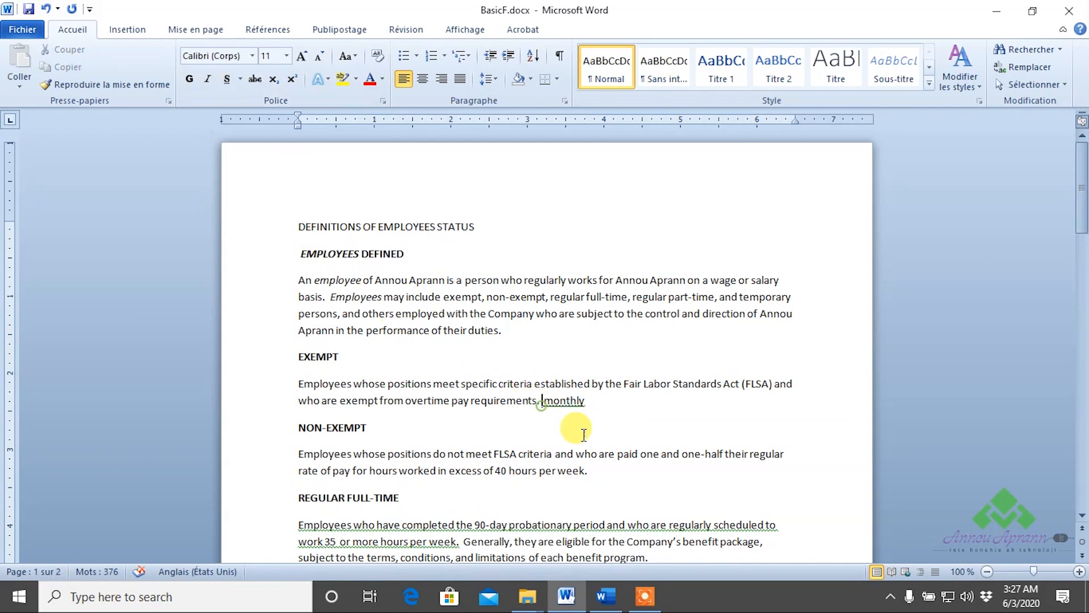
key("BackSpace")
key("BackSpace")
left_click(662, 427)
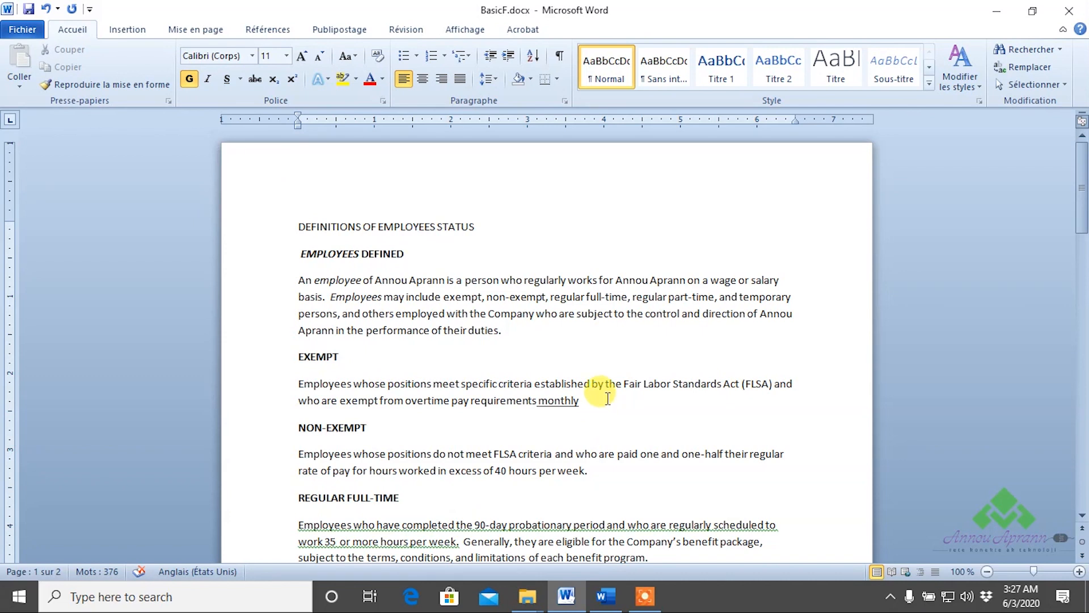
Apply strikethrough to the EXEMPT paragraph's first line, ending at '(FLSA) and'.
left_click_drag(289, 388, 795, 392)
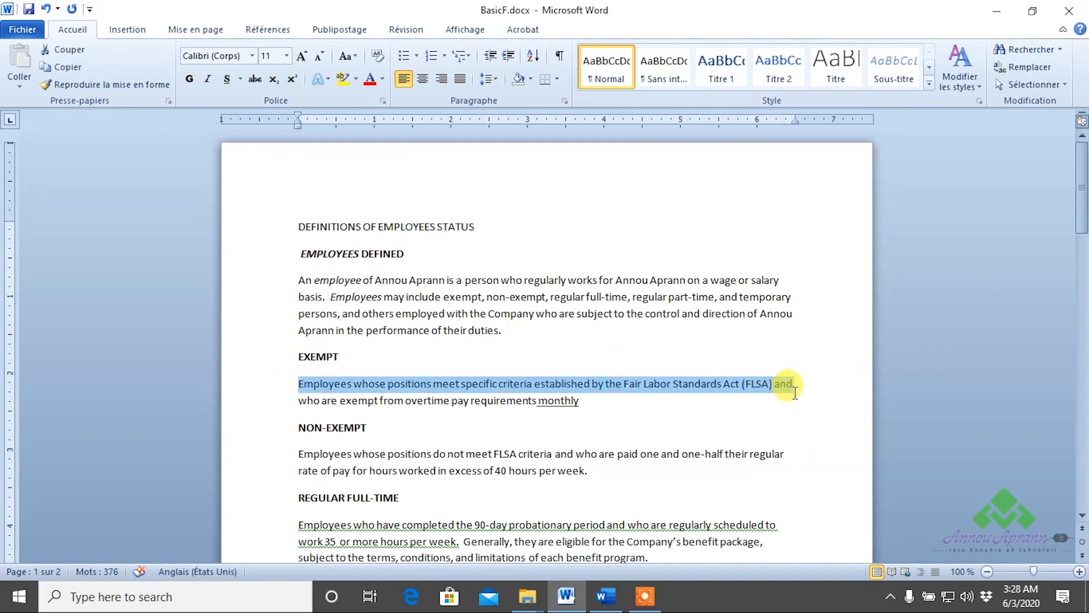
left_click(254, 80)
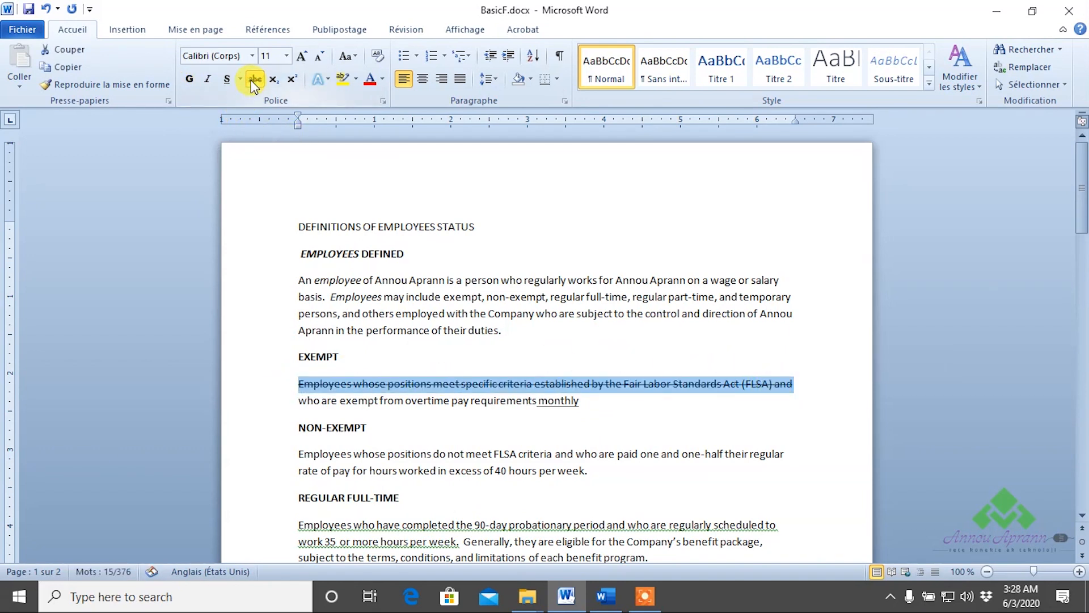
left_click(465, 412)
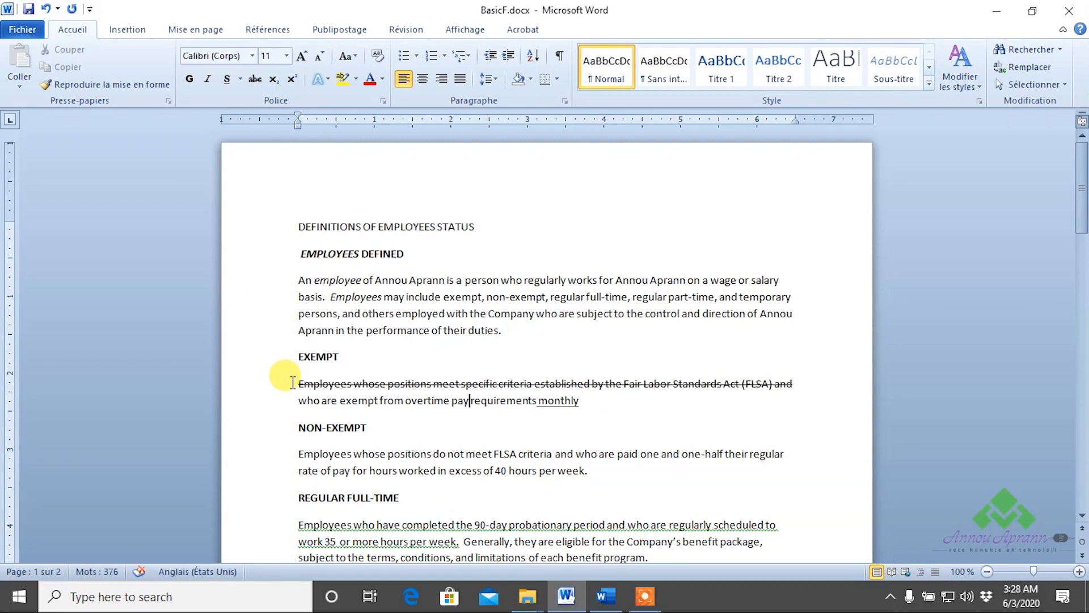
scroll(474, 478, "down", 5)
scroll(560, 420, "down", 20)
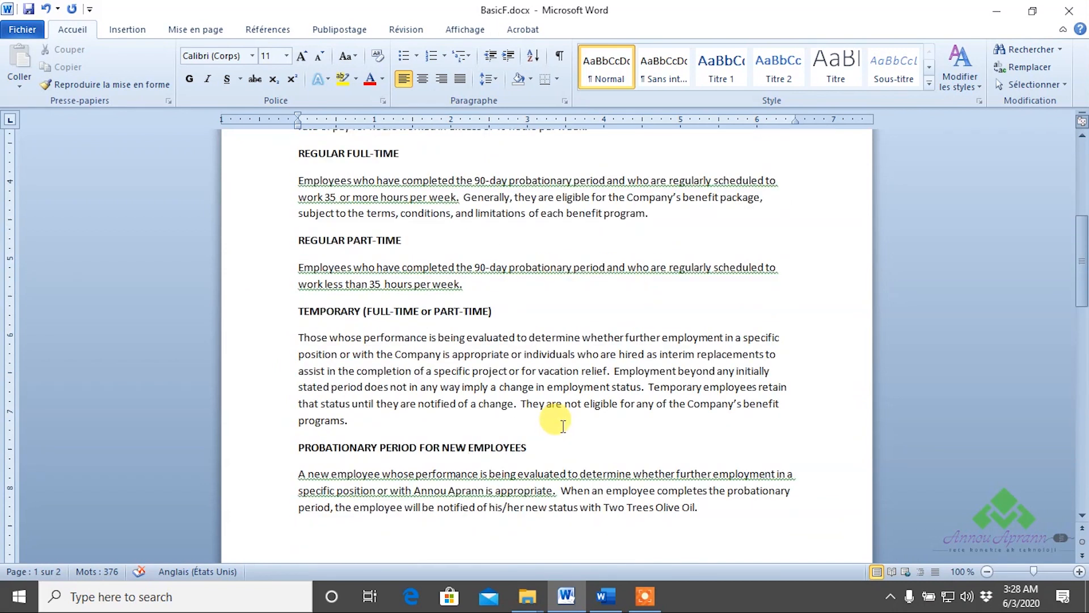
left_click_drag(382, 372, 313, 359)
left_click(316, 348)
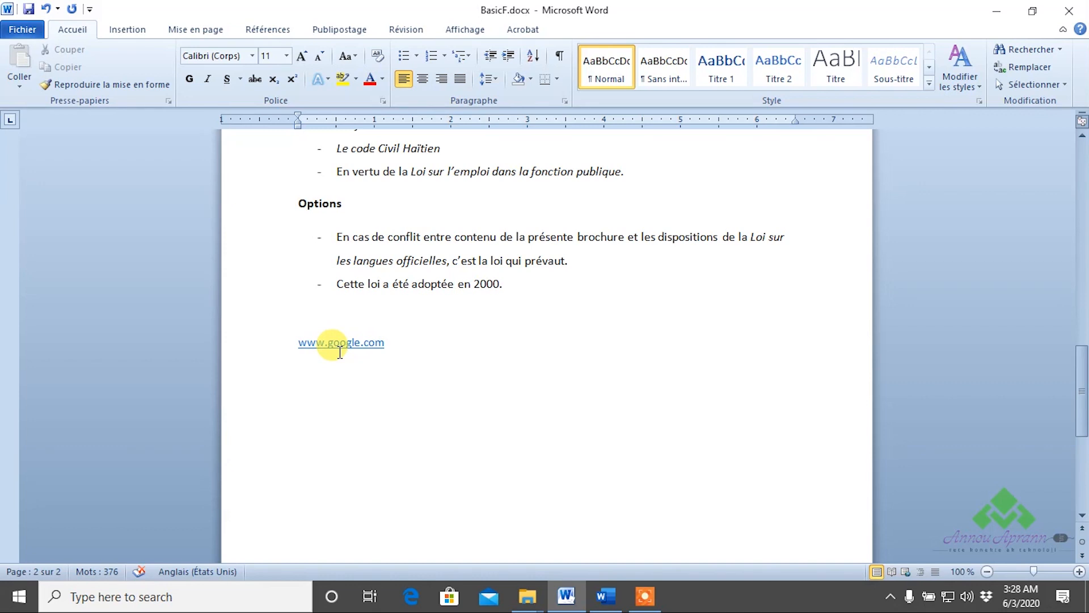
scroll(658, 236, "up", 6)
scroll(586, 307, "down", 5)
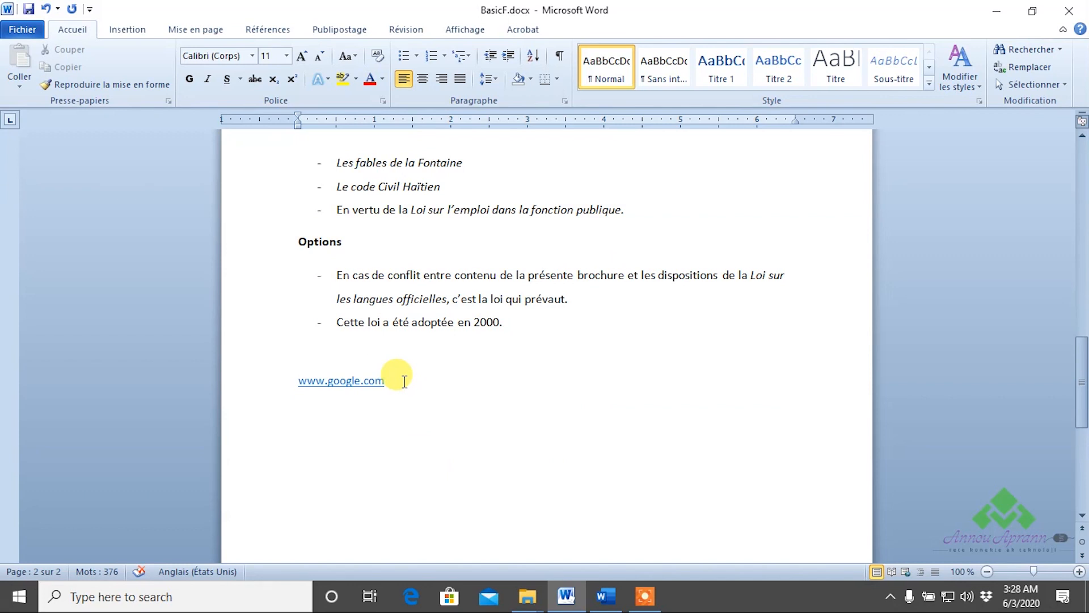
scroll(397, 377, "up", 5)
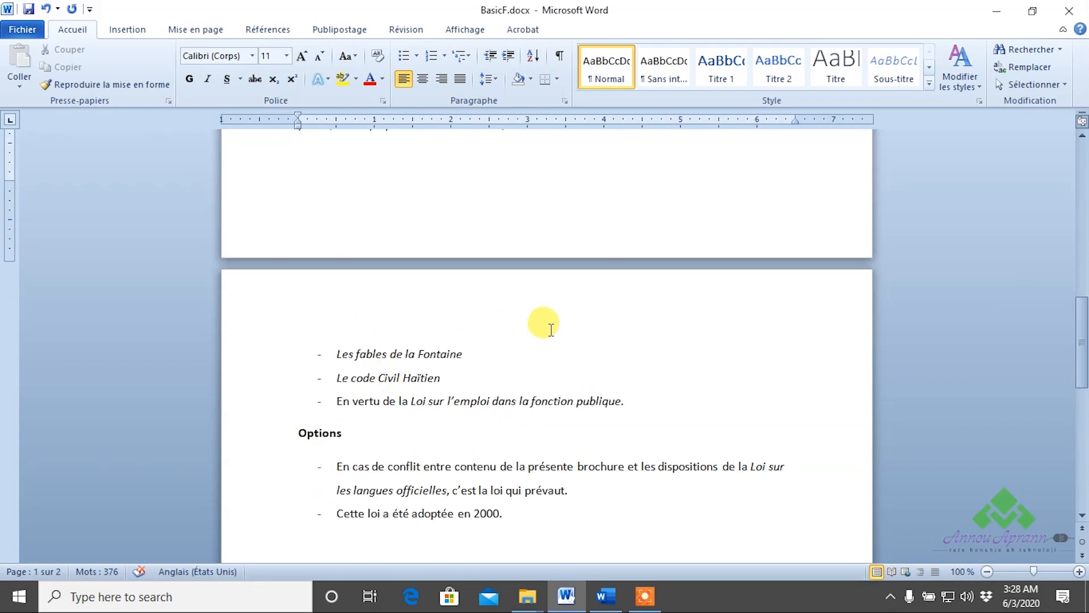
left_click_drag(1073, 323, 1075, 179)
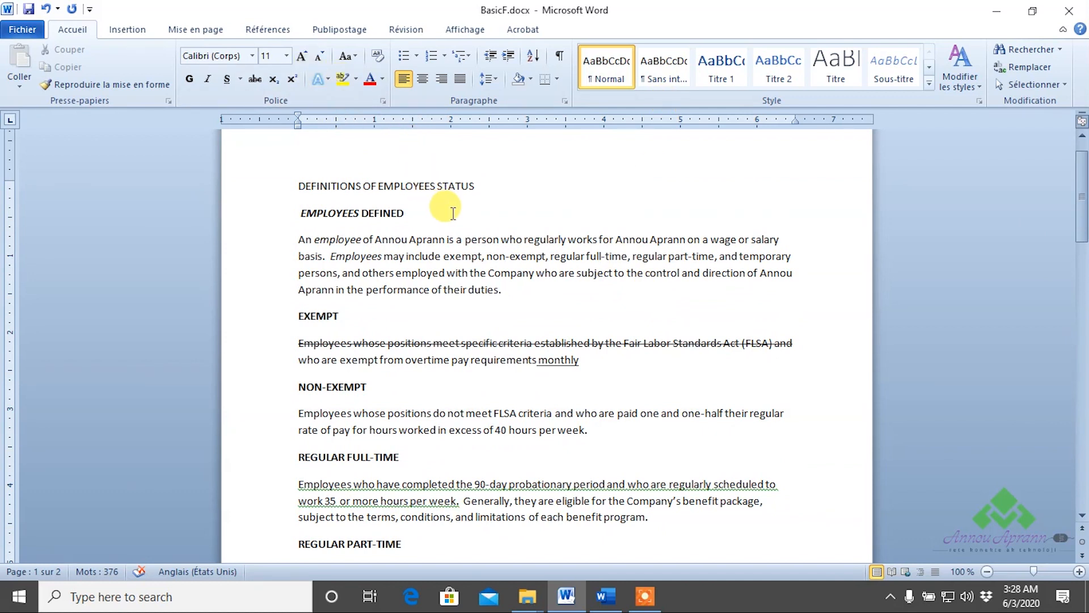
left_click(431, 216)
left_click_drag(297, 238, 553, 287)
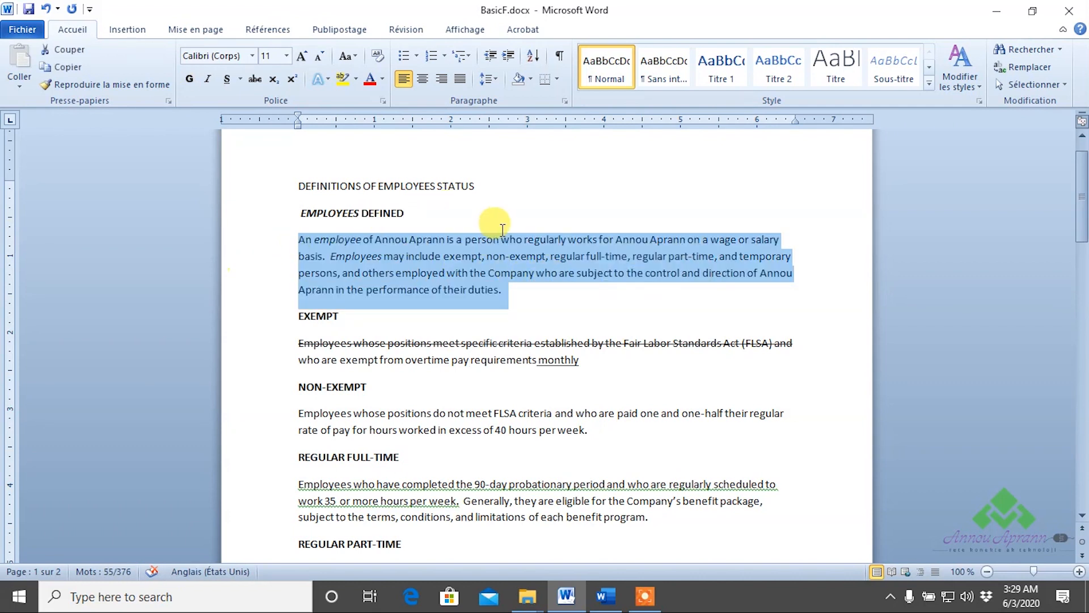
left_click(356, 78)
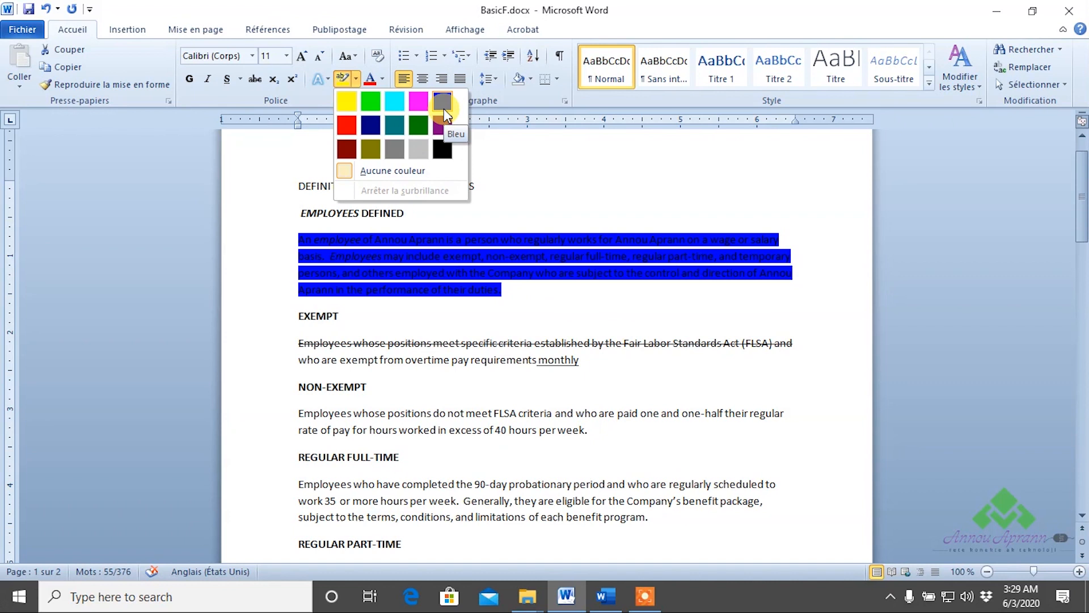
left_click(347, 101)
left_click(525, 292)
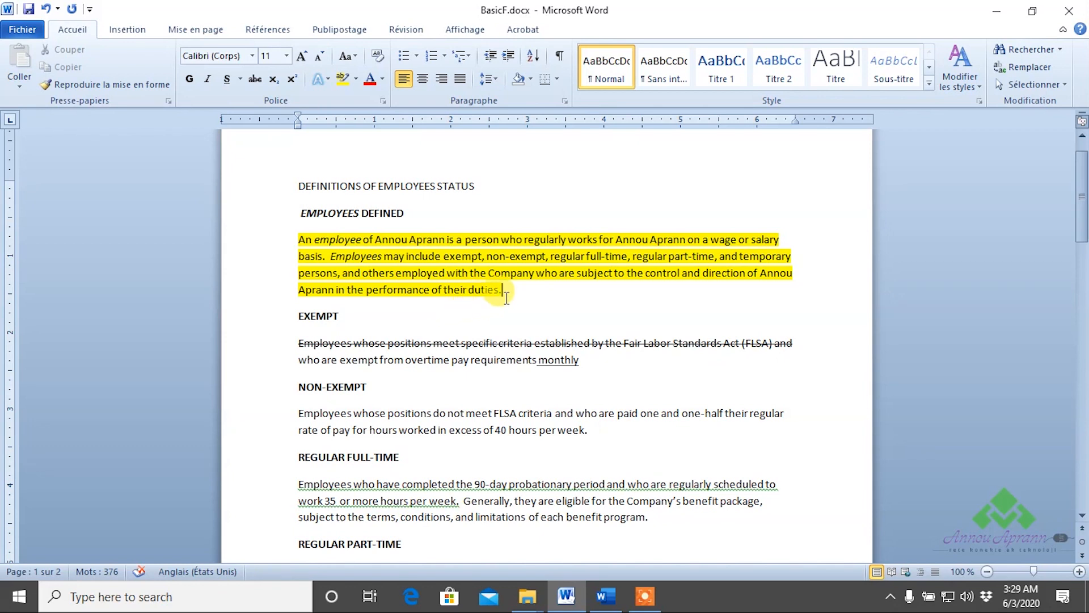
left_click_drag(548, 297, 300, 238)
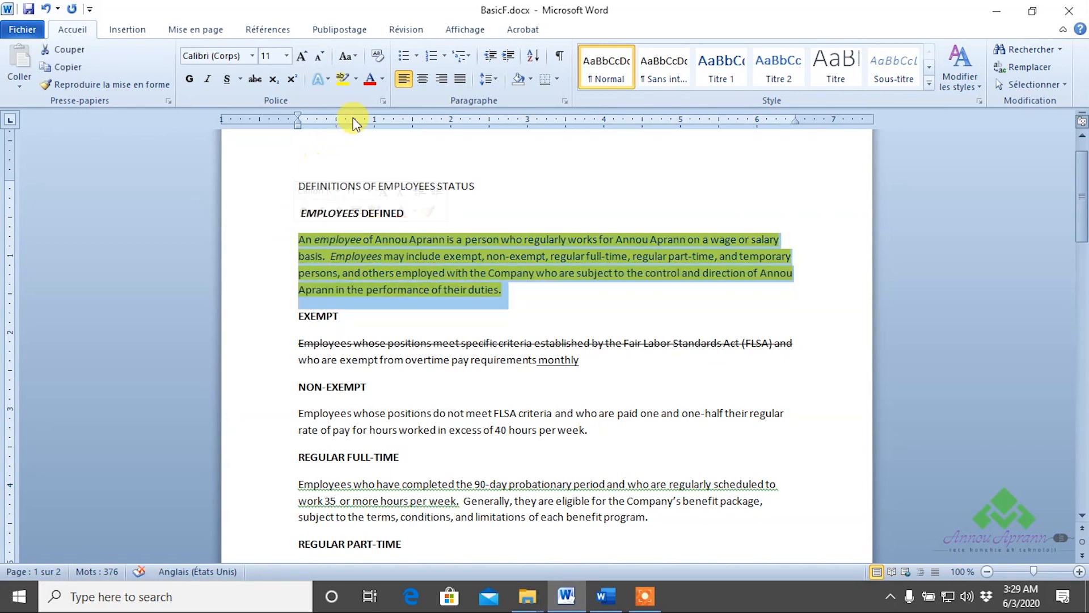
left_click(356, 78)
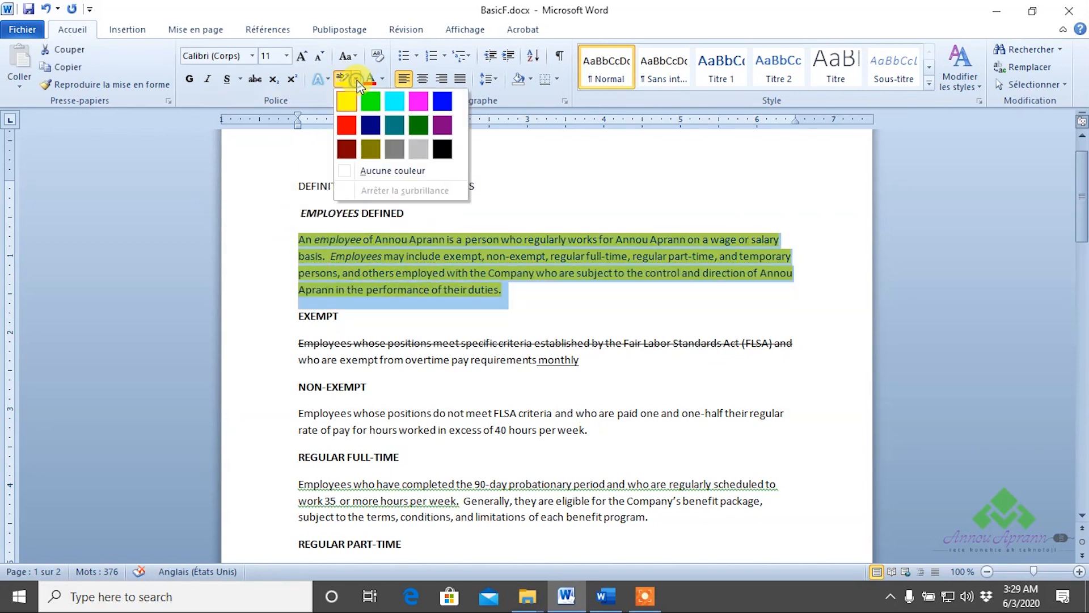
left_click(363, 171)
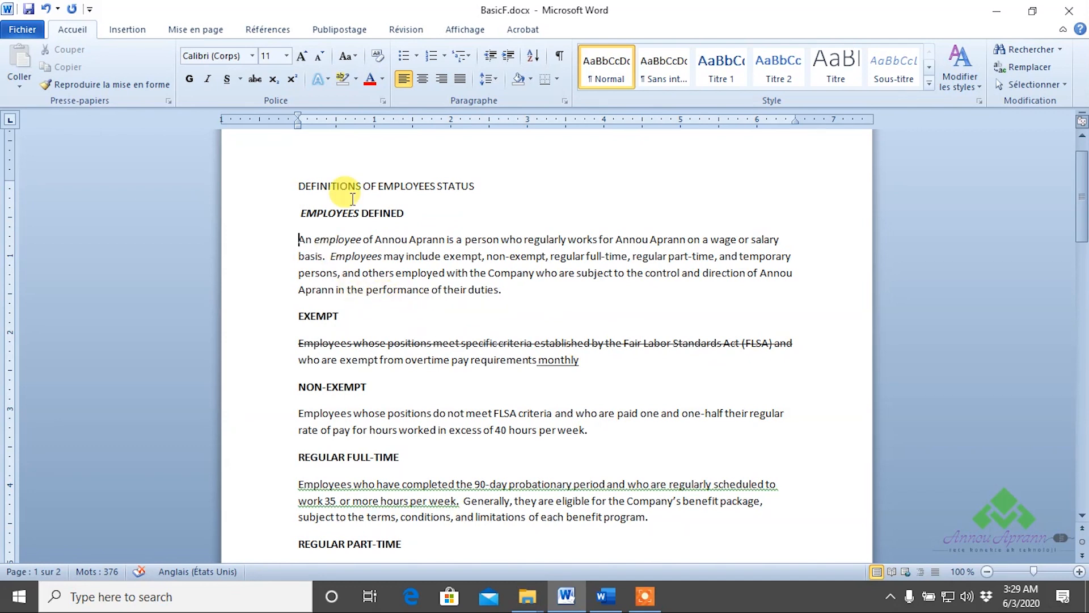
left_click(356, 78)
left_click(348, 99)
left_click_drag(298, 237, 636, 289)
left_click_drag(504, 291, 296, 235)
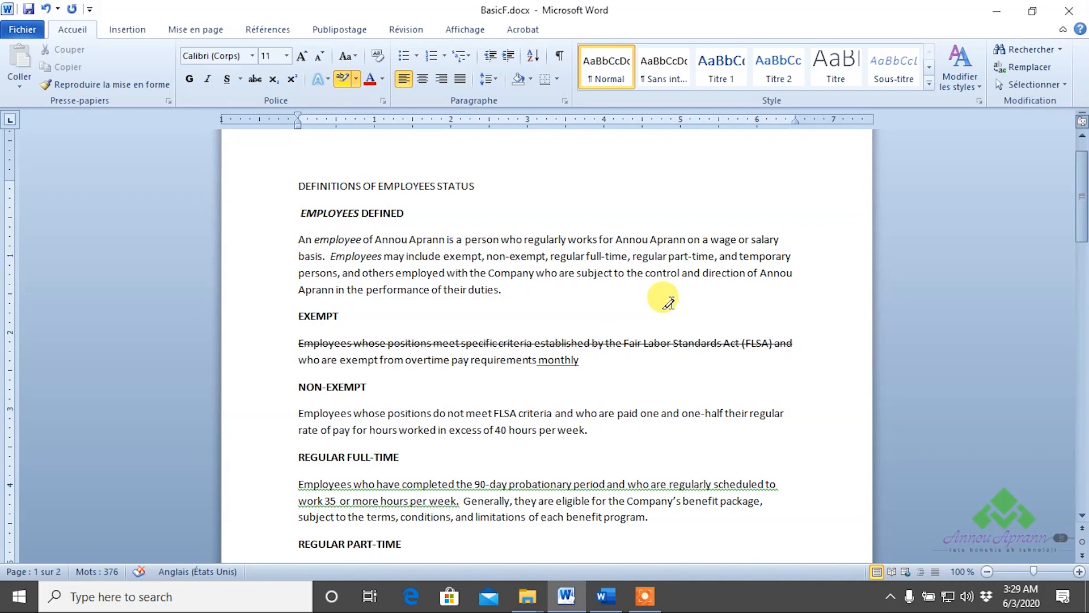
left_click(342, 79)
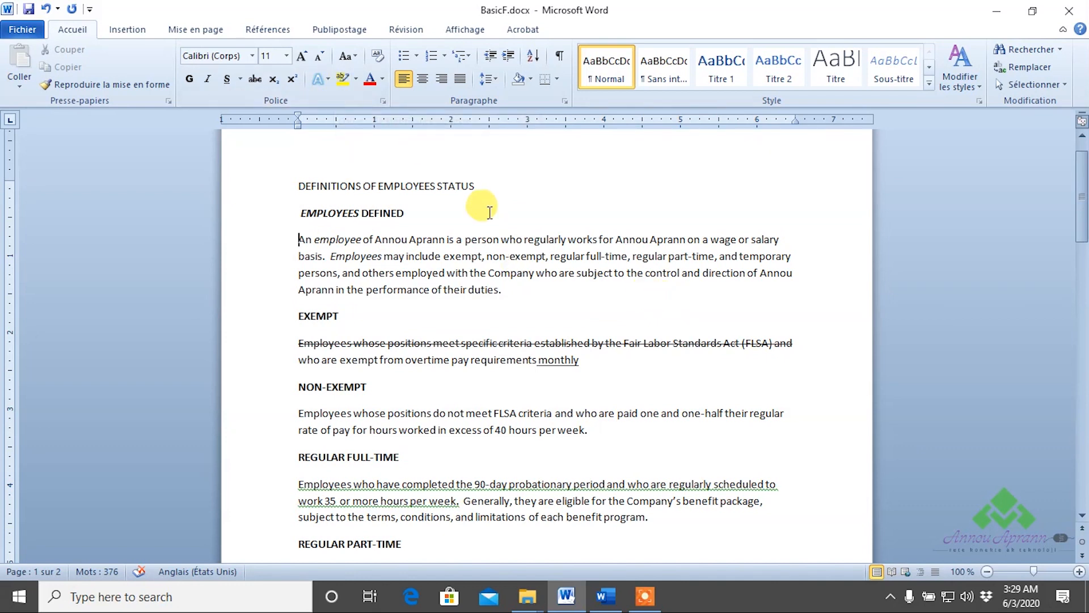
left_click(510, 339)
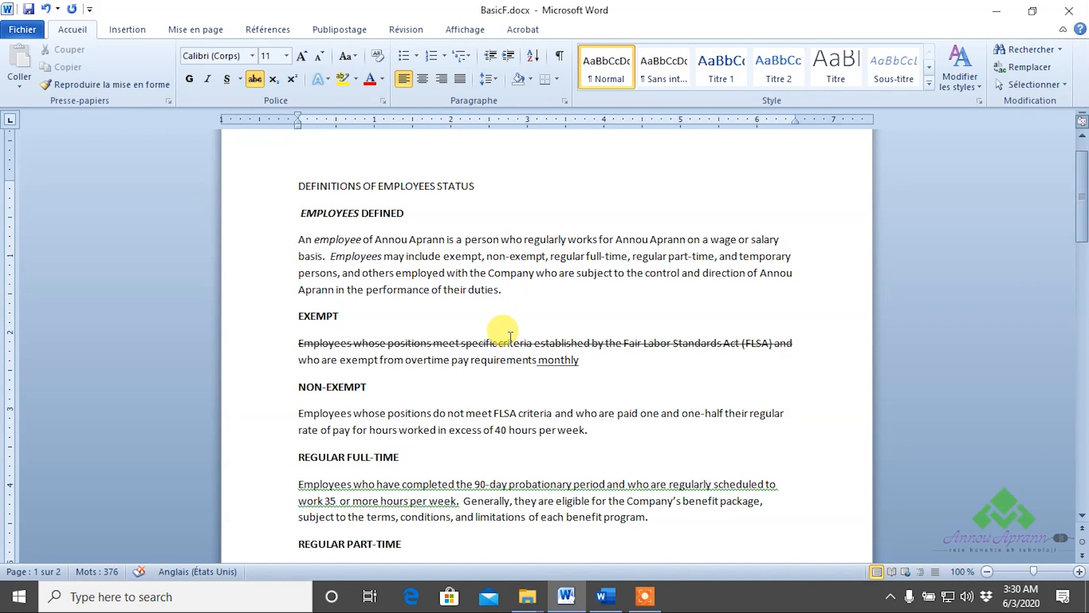
left_click(462, 261)
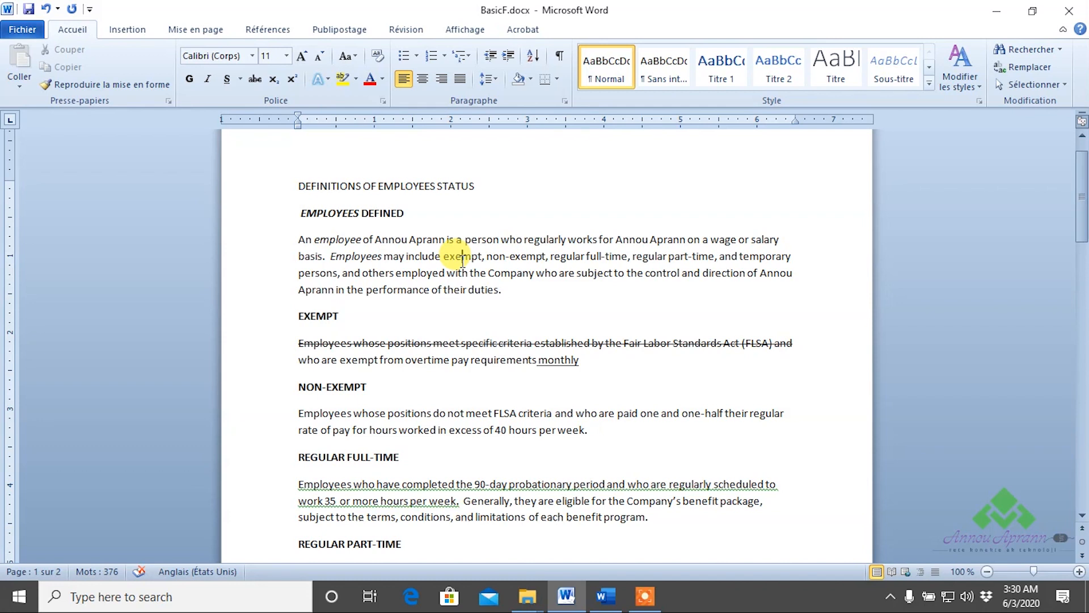
left_click(404, 211)
left_click(250, 222)
left_click(189, 78)
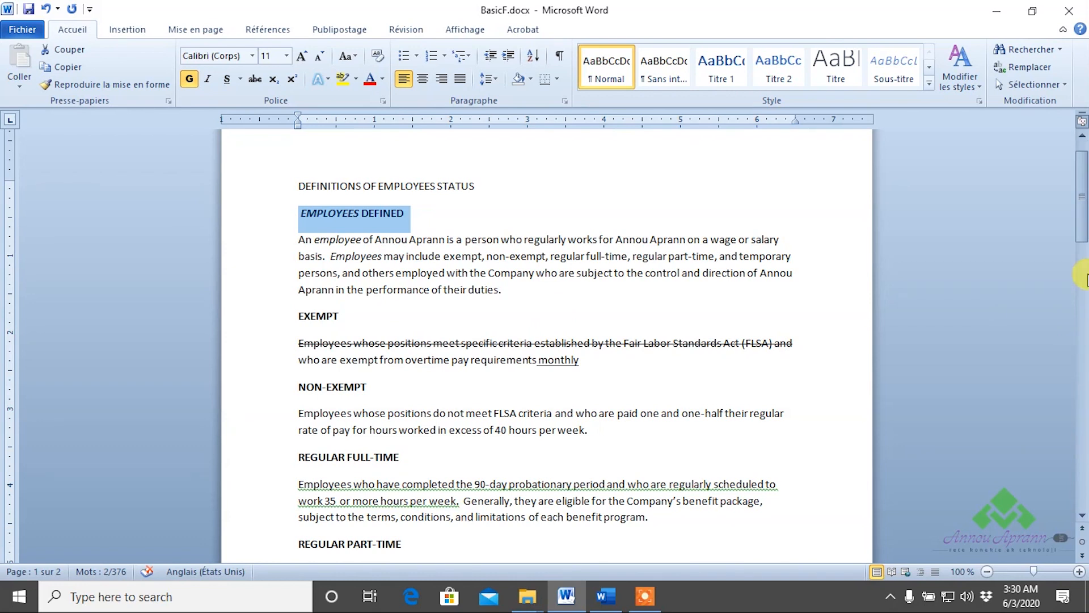
left_click(553, 268)
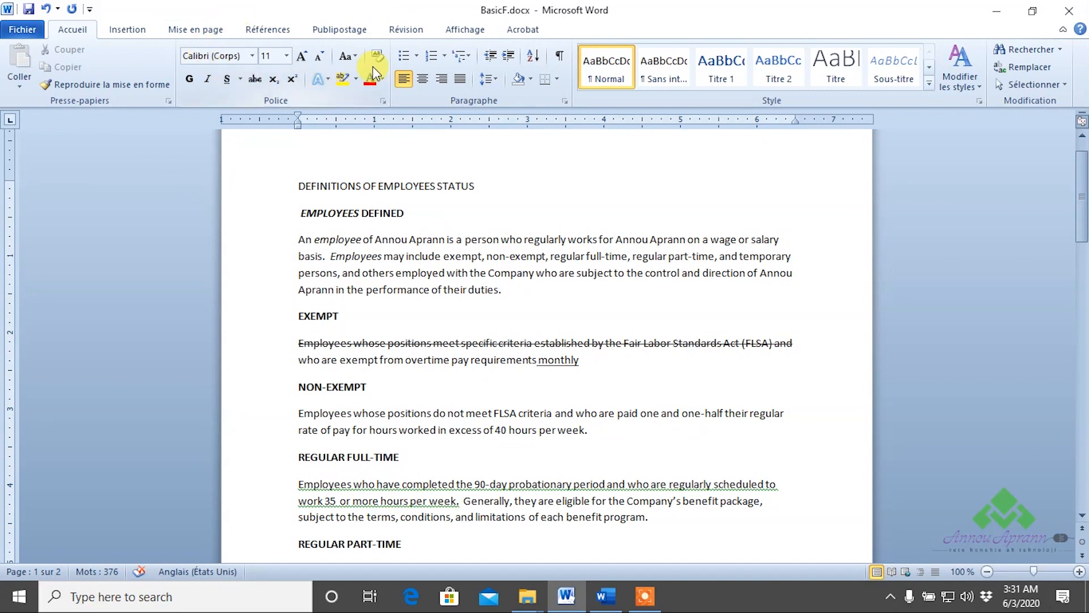
left_click(300, 245)
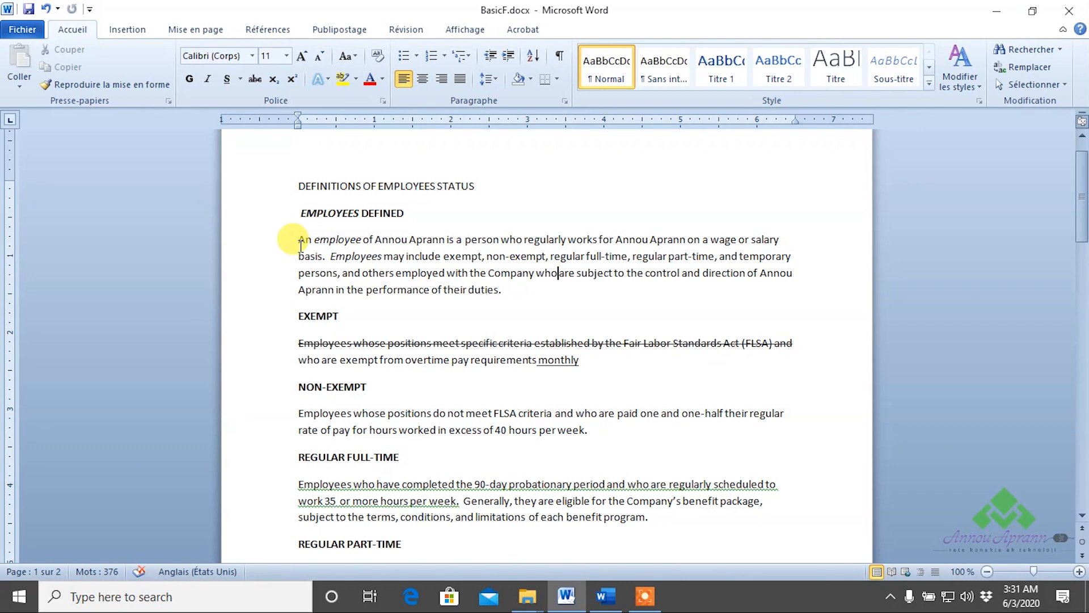